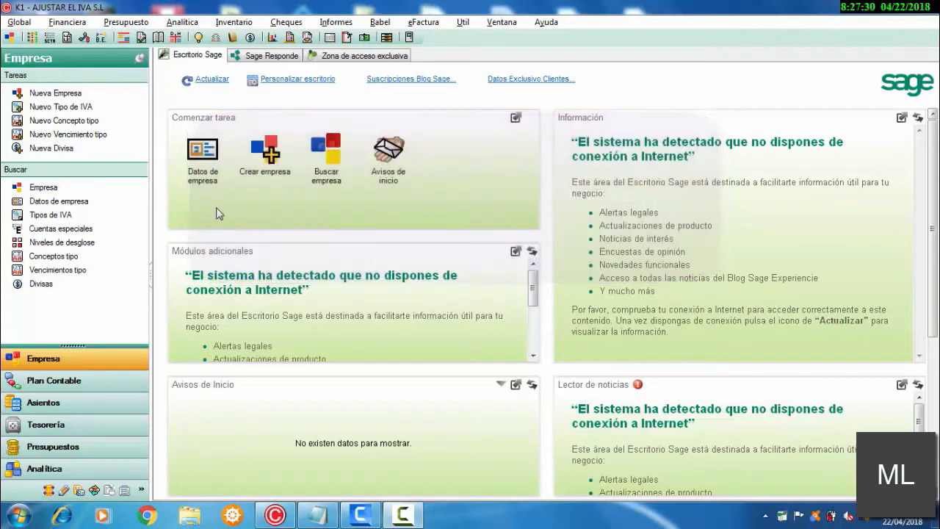
# Step: Open the company selection and switch the working company to H9 EMPRESA ANTICIPO S.L
pyautogui.click(18, 23)
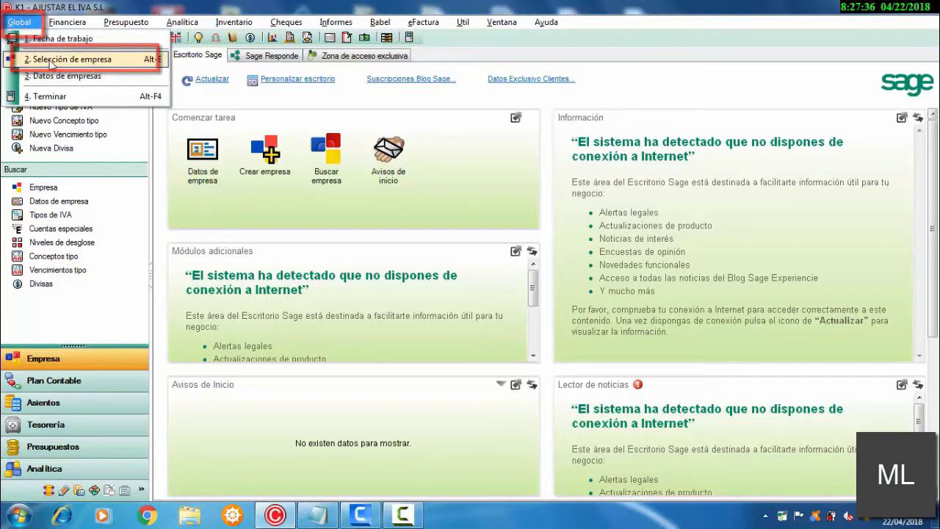
pyautogui.click(154, 158)
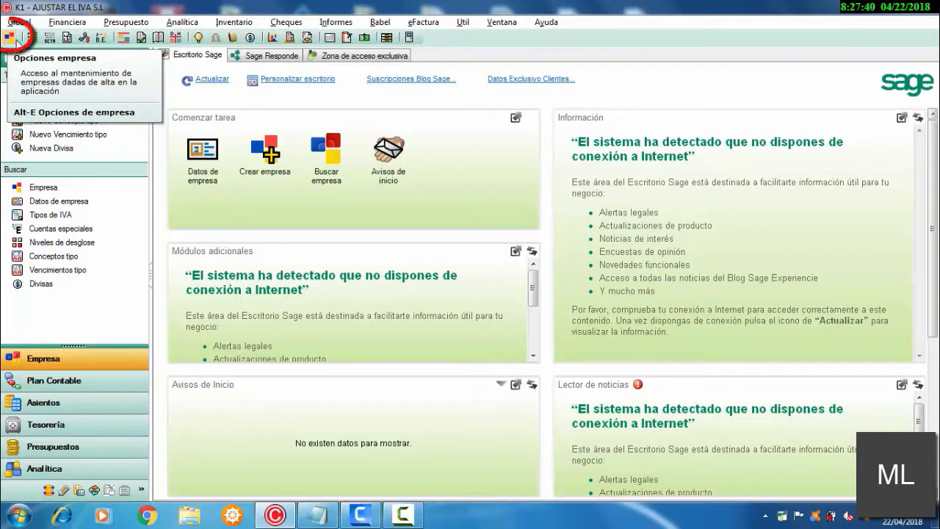
pyautogui.click(19, 21)
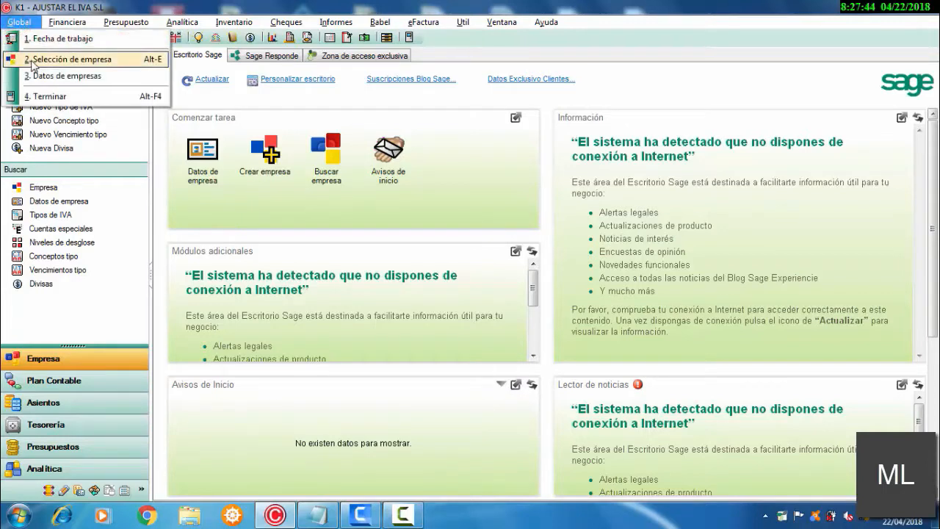
pyautogui.click(66, 60)
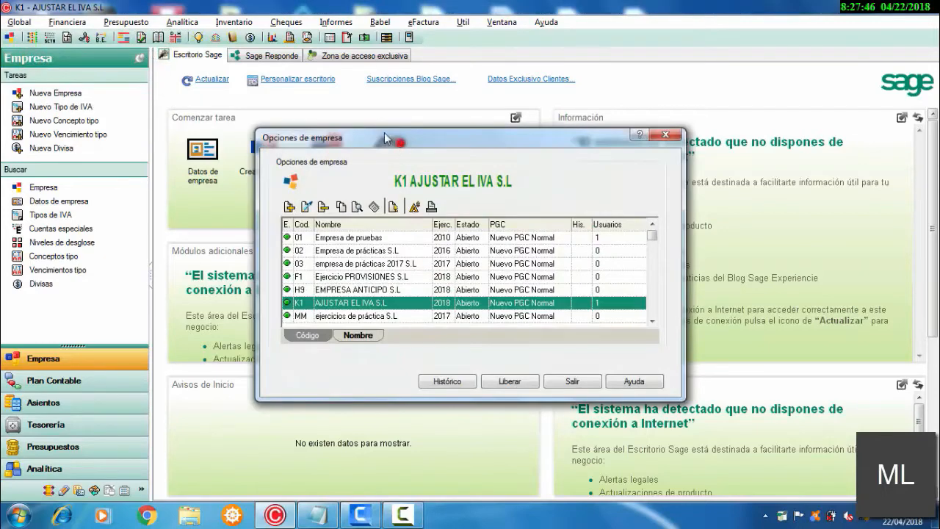
pyautogui.moveTo(384, 133); pyautogui.dragTo(328, 99)
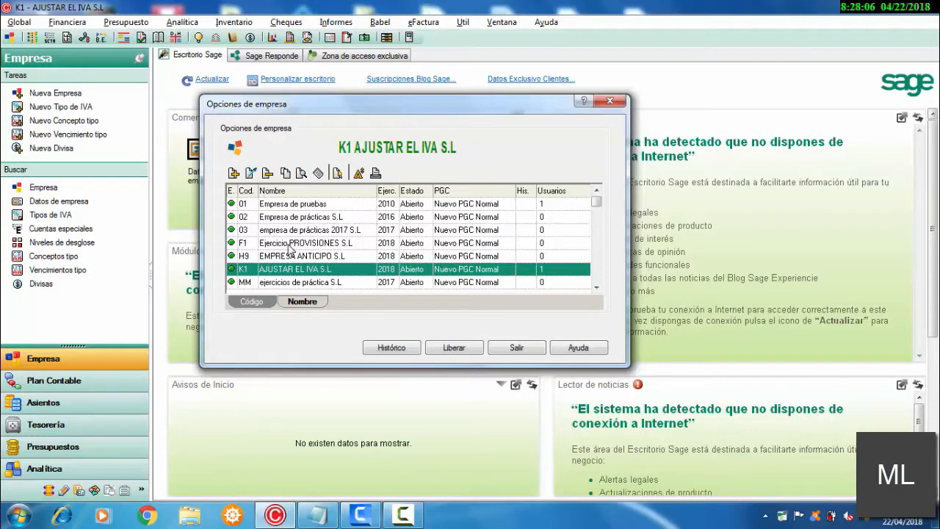
pyautogui.click(289, 244)
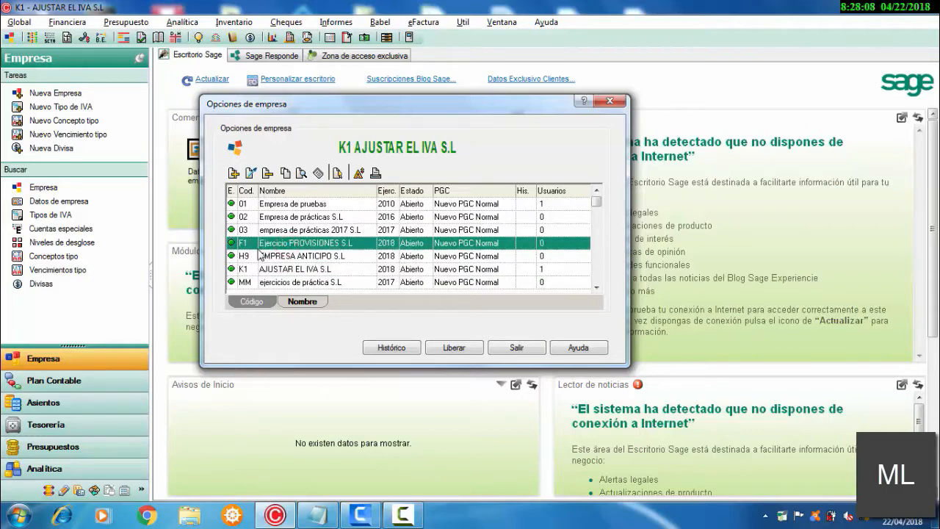
pyautogui.click(273, 259)
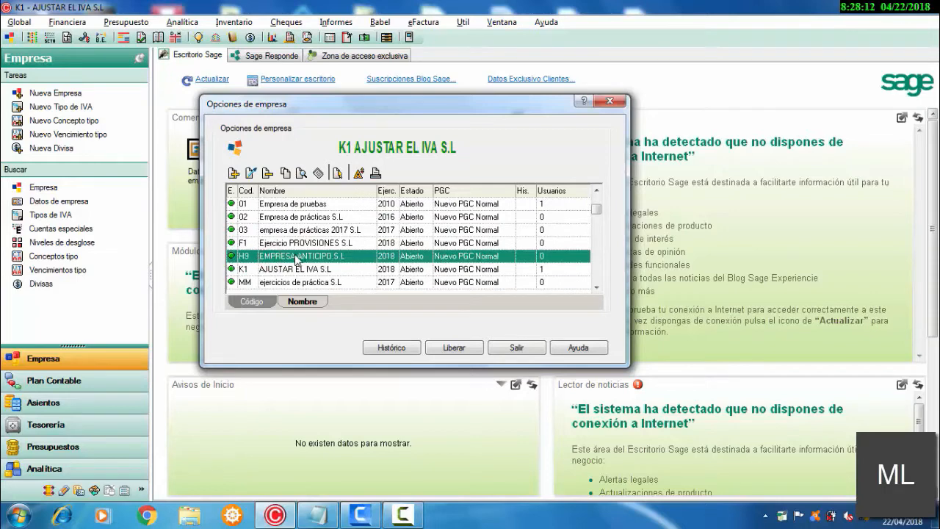
pyautogui.doubleClick(297, 258)
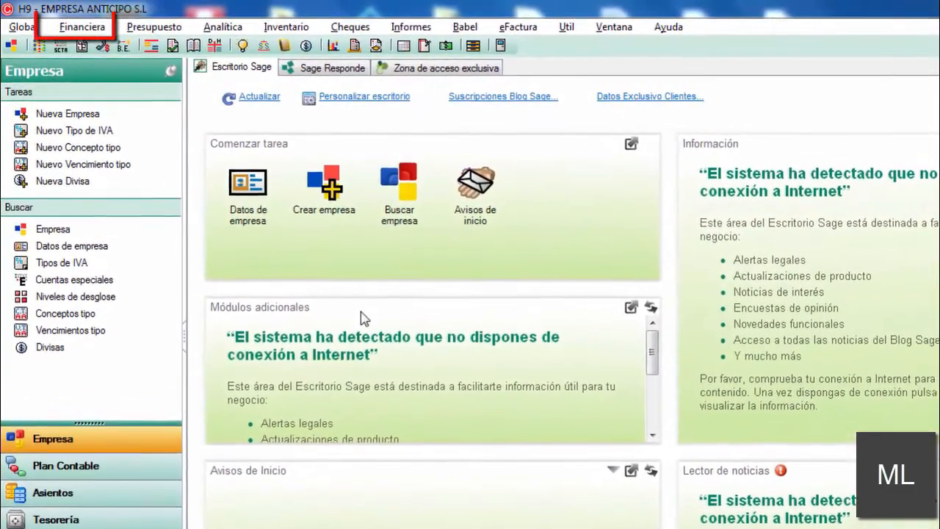
# Step: Open the journal entry management (Gestión de asientos) for the company
pyautogui.click(83, 27)
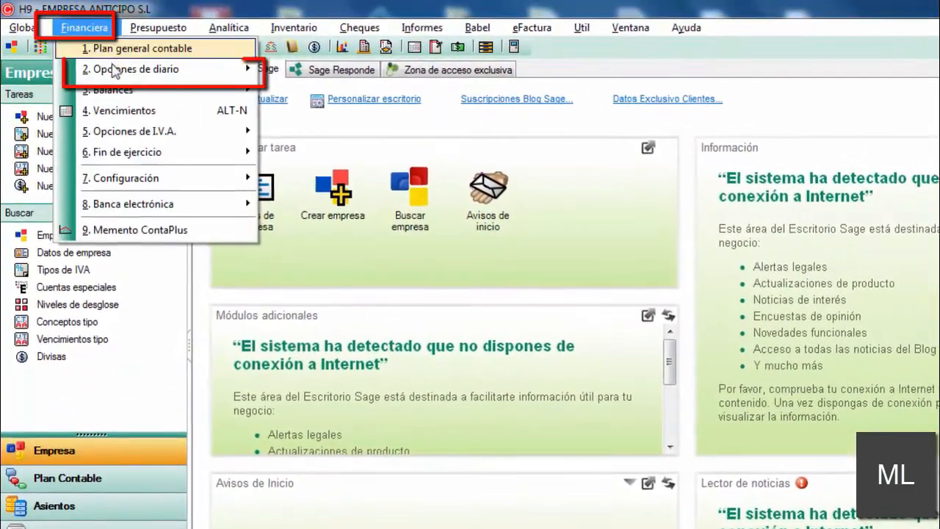
pyautogui.moveTo(115, 72)
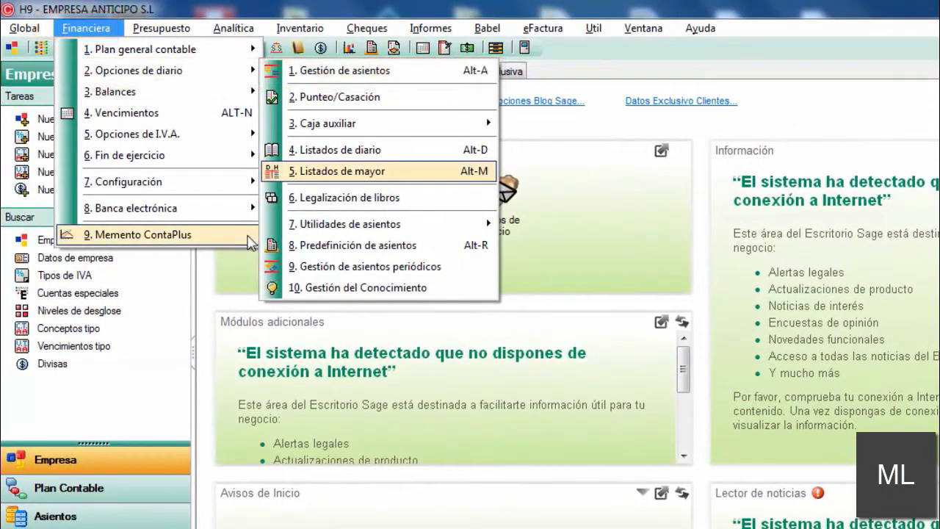
pyautogui.click(244, 277)
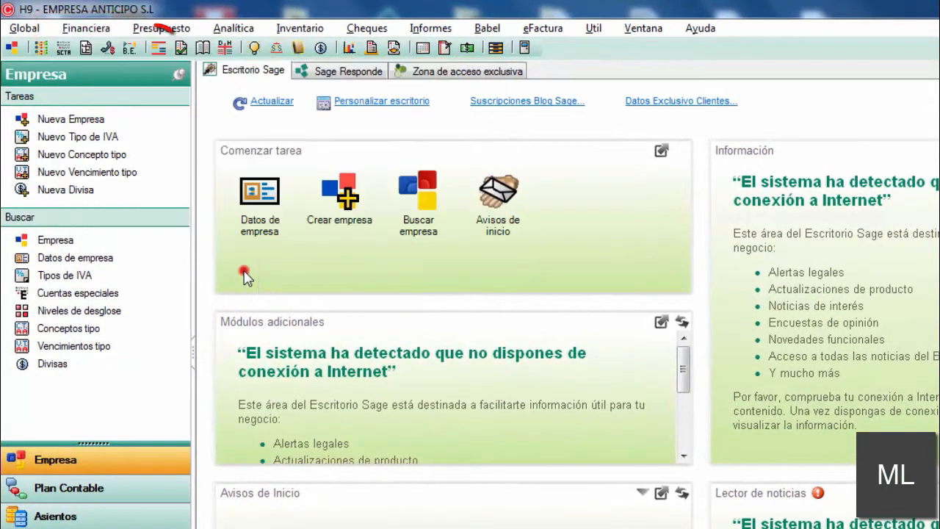
pyautogui.click(159, 52)
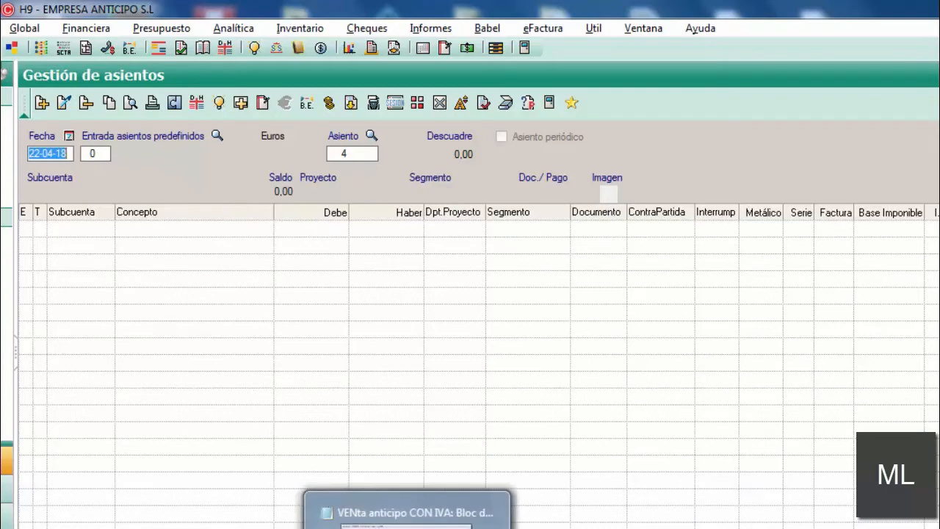
# Step: Switch to the Notepad file "VENta anticipo CON IVA" and review the invoice, advance and remaining collection amounts of the exercise
pyautogui.click(407, 518)
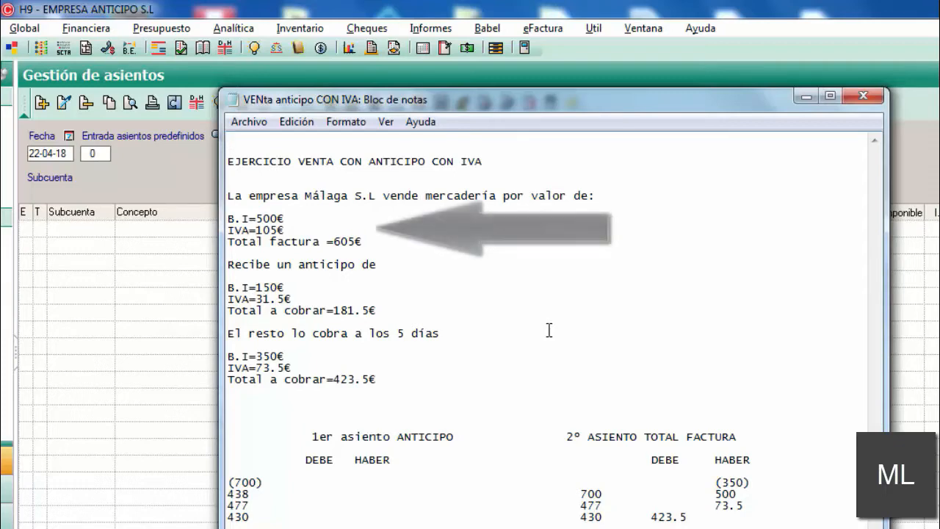
pyautogui.moveTo(384, 241); pyautogui.dragTo(228, 218)
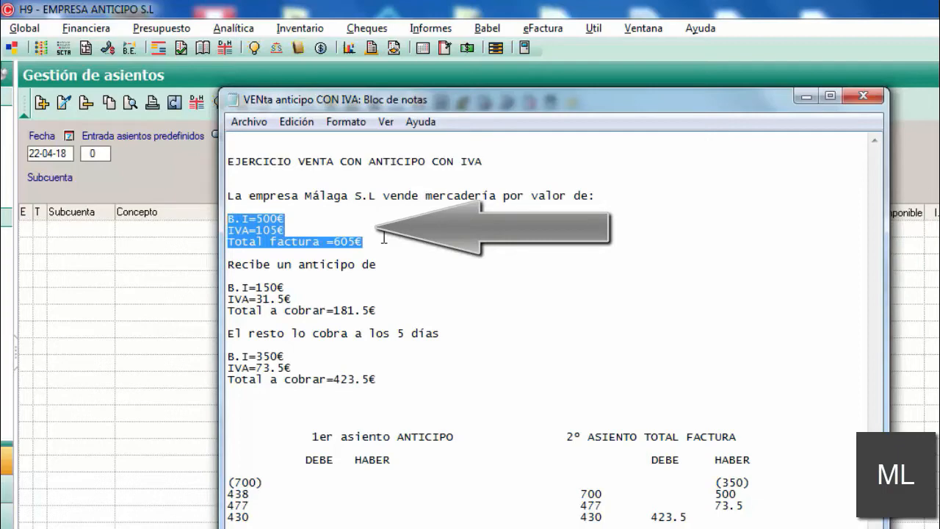
pyautogui.click(384, 235)
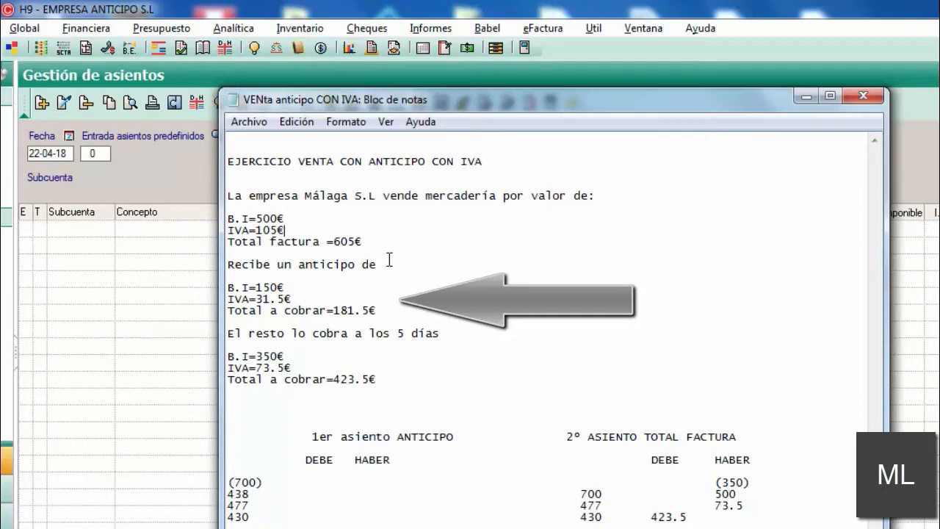
pyautogui.moveTo(383, 306); pyautogui.dragTo(222, 286)
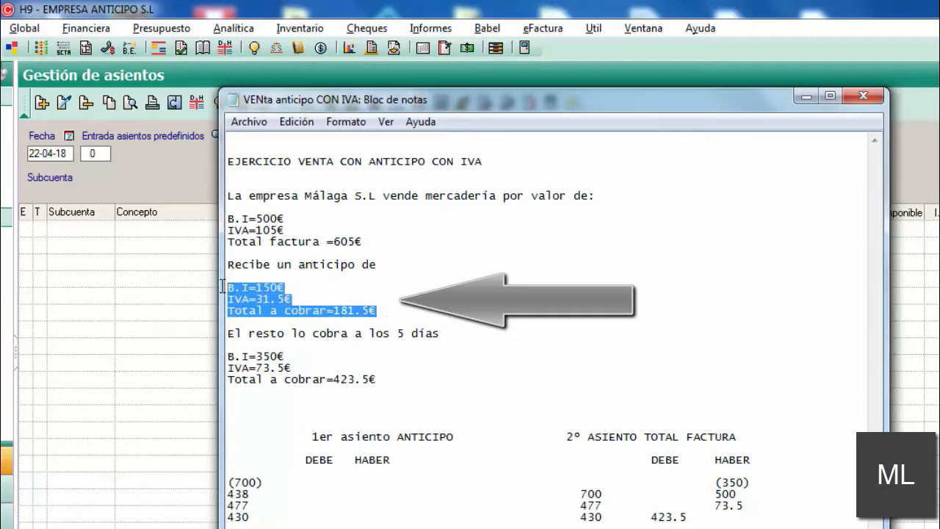
pyautogui.click(409, 278)
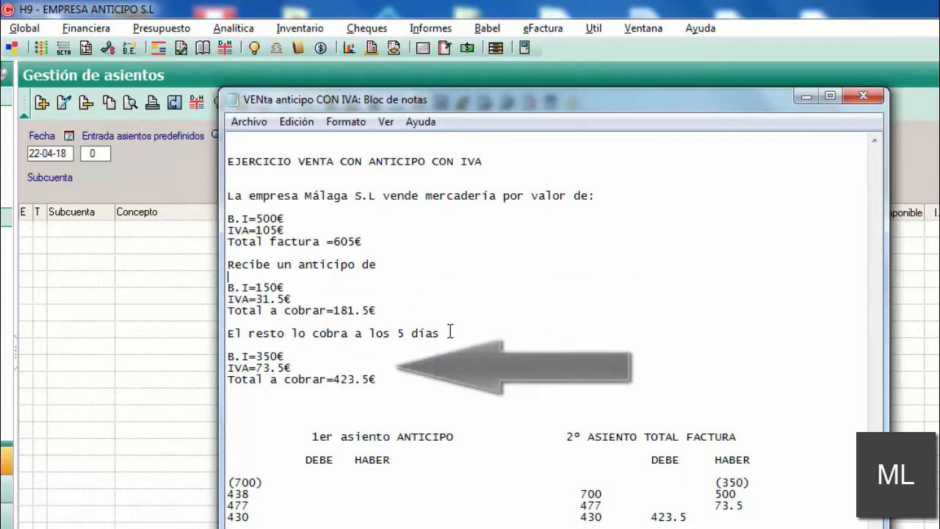
pyautogui.moveTo(392, 378); pyautogui.dragTo(228, 351)
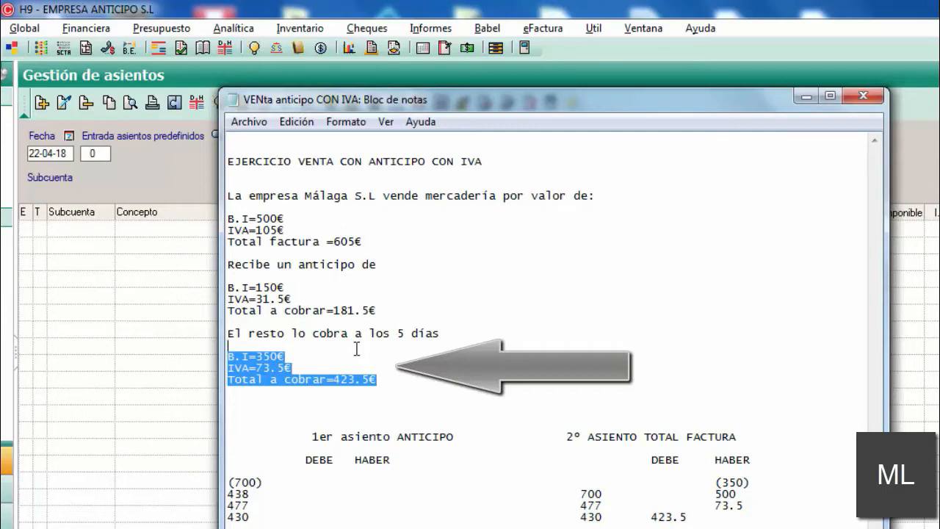
pyautogui.click(398, 382)
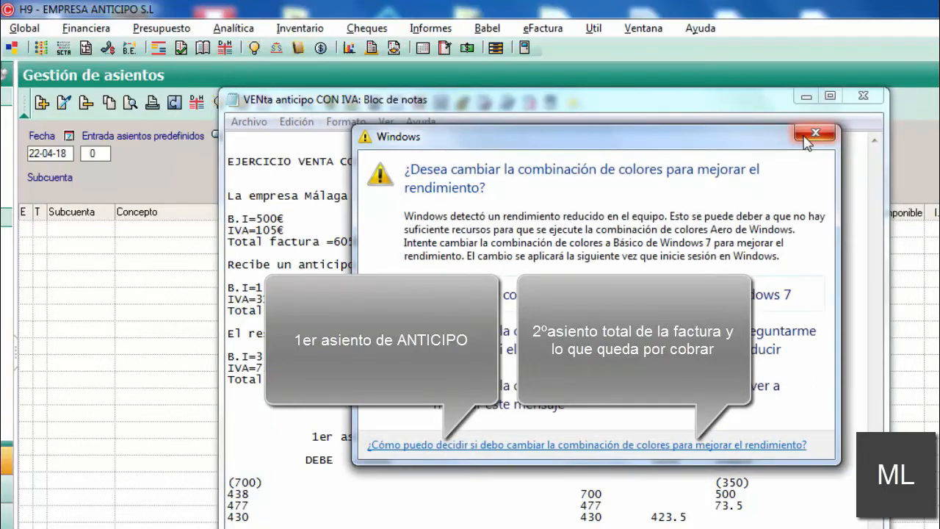
pyautogui.click(811, 134)
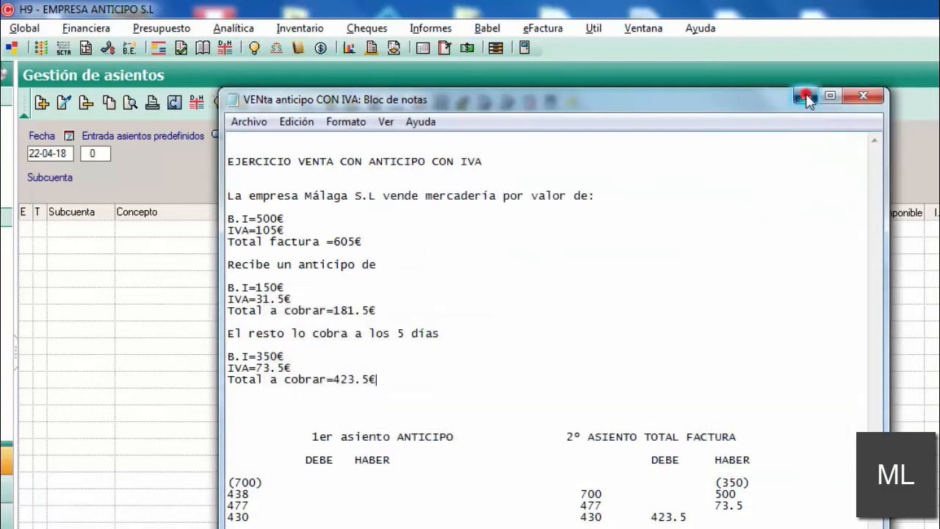
pyautogui.click(805, 96)
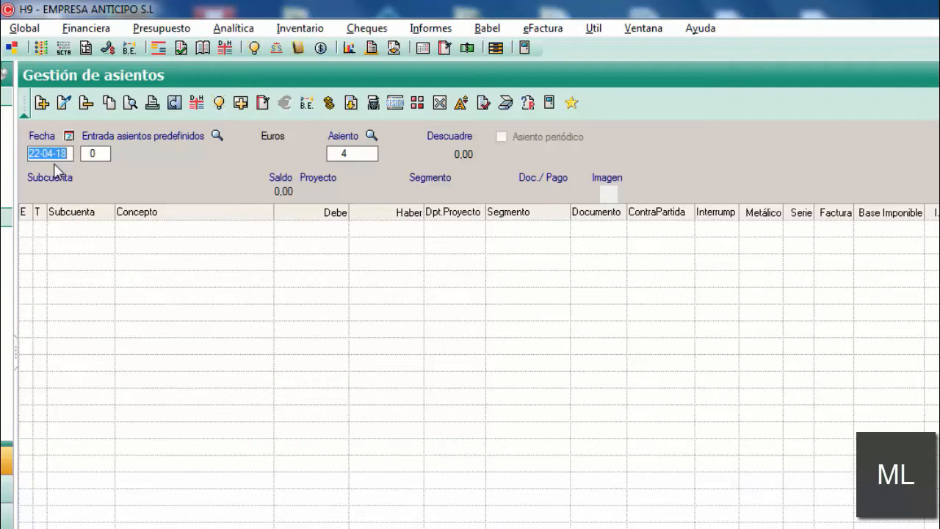
# Step: Keep the entry date 22-04-18, add a new line to entry 4 and look up the subaccounts for 438
pyautogui.press('Return')
pyautogui.press('Return')
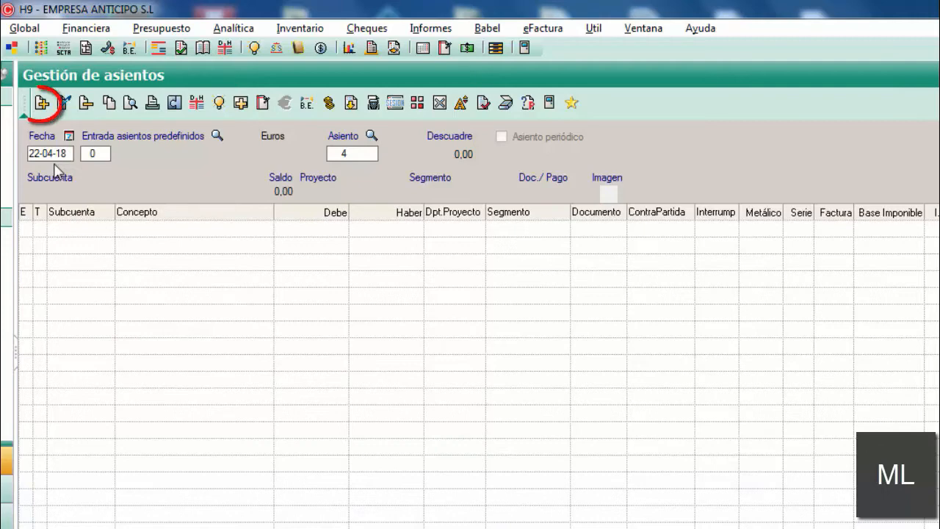
pyautogui.click(42, 105)
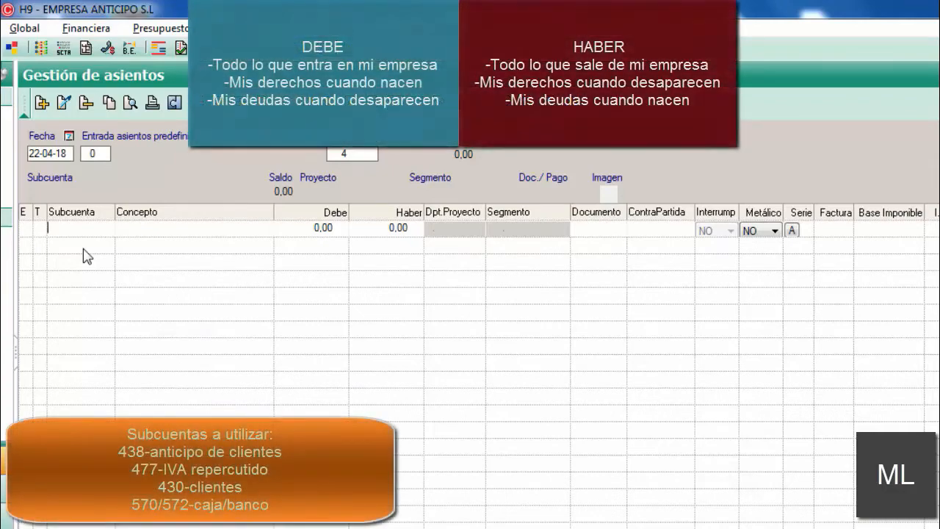
pyautogui.write('438')
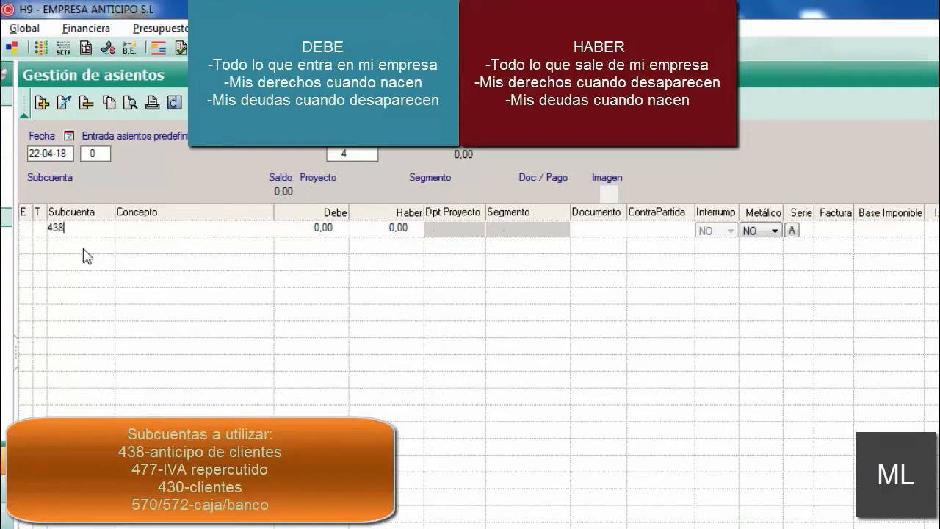
pyautogui.press('Return')
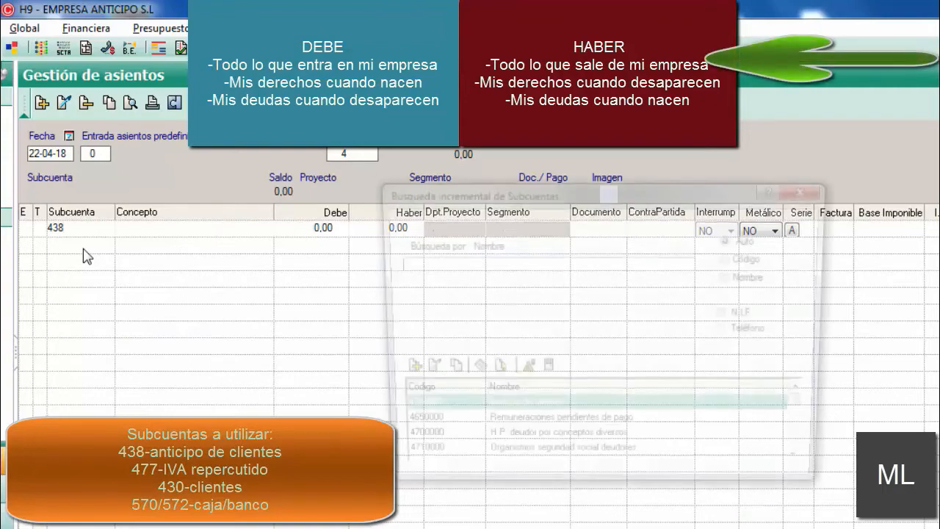
# Step: Assign subaccount 4380001 (anticipo de clientes) to the new entry line
pyautogui.moveTo(536, 194); pyautogui.dragTo(252, 127)
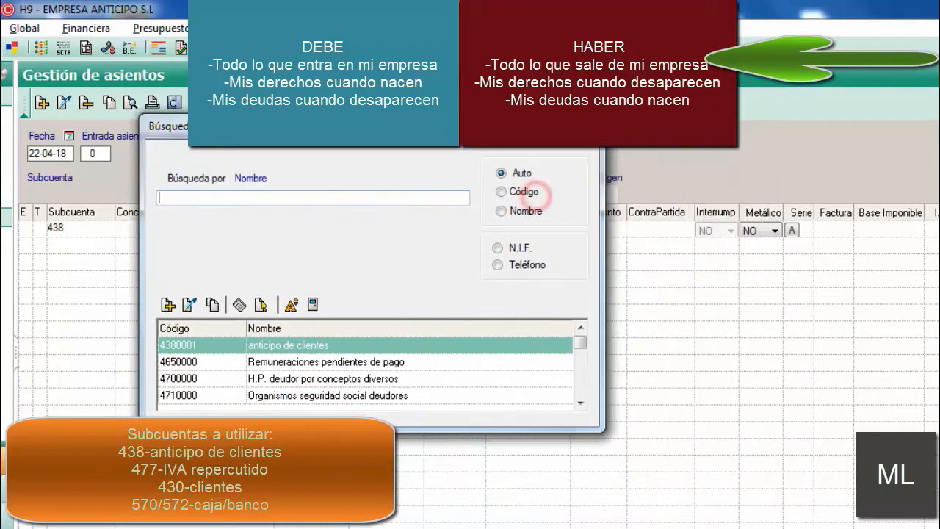
pyautogui.click(311, 361)
pyautogui.click(312, 378)
pyautogui.click(312, 396)
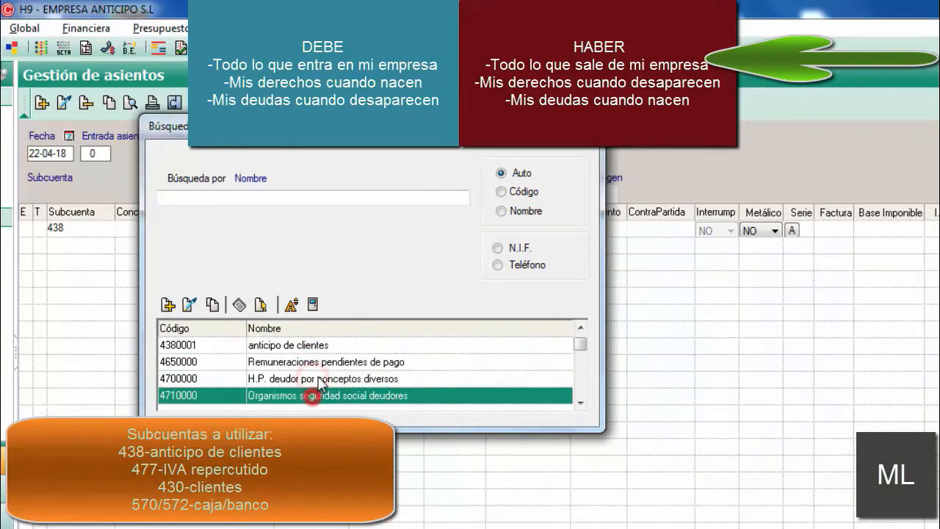
pyautogui.click(315, 378)
pyautogui.click(320, 361)
pyautogui.click(321, 345)
pyautogui.click(320, 361)
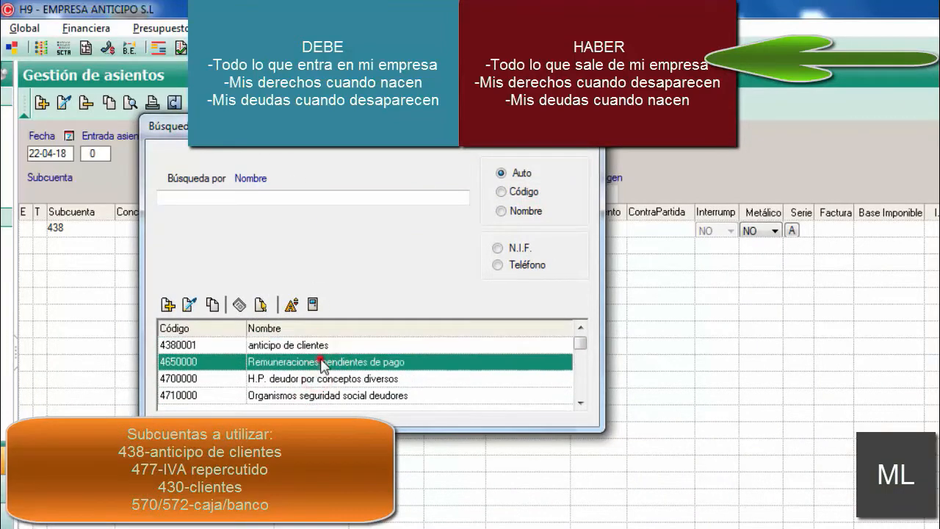
pyautogui.click(326, 378)
pyautogui.click(327, 394)
pyautogui.click(321, 345)
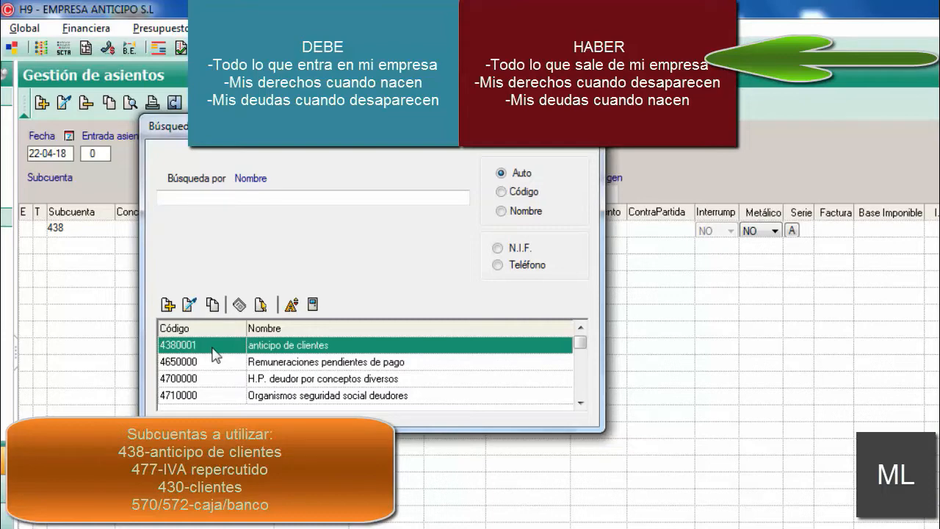
pyautogui.doubleClick(270, 350)
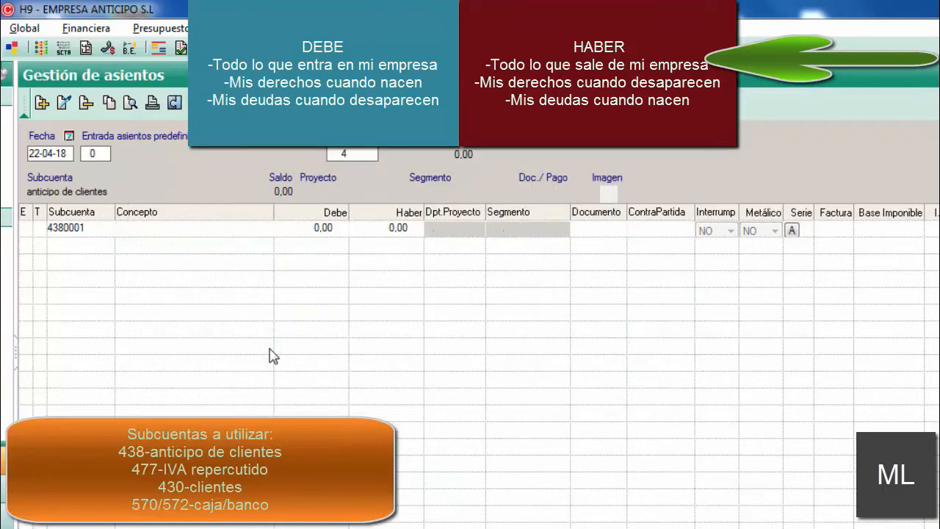
# Step: Enter "cobro anticipo fc 4178" as the concept of the customer advance line
pyautogui.write('cobre')
pyautogui.press('BackSpace')
pyautogui.write('o anticipo fc')
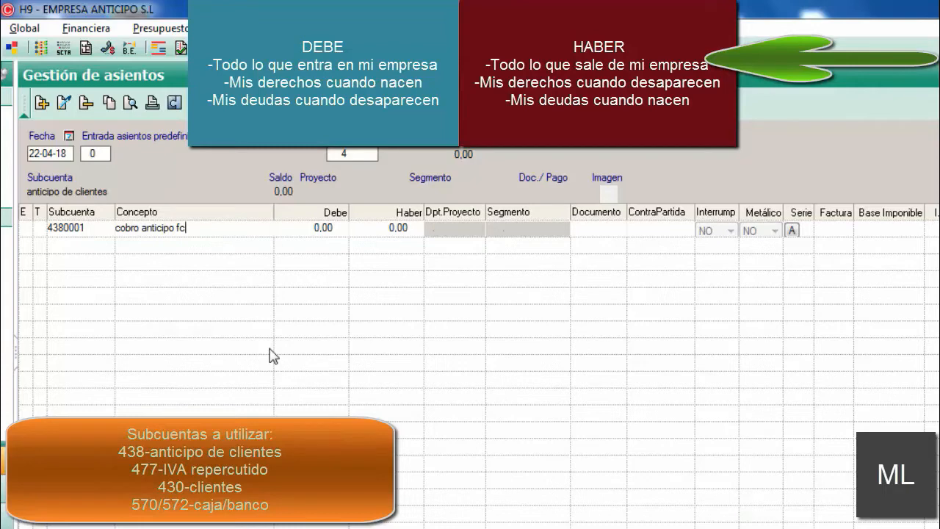
pyautogui.write(' 4178')
# Step: Check the advance's taxable base in the Notepad exercise and enter 150 as the Haber amount of the 4380001 line
pyautogui.click(470, 527)
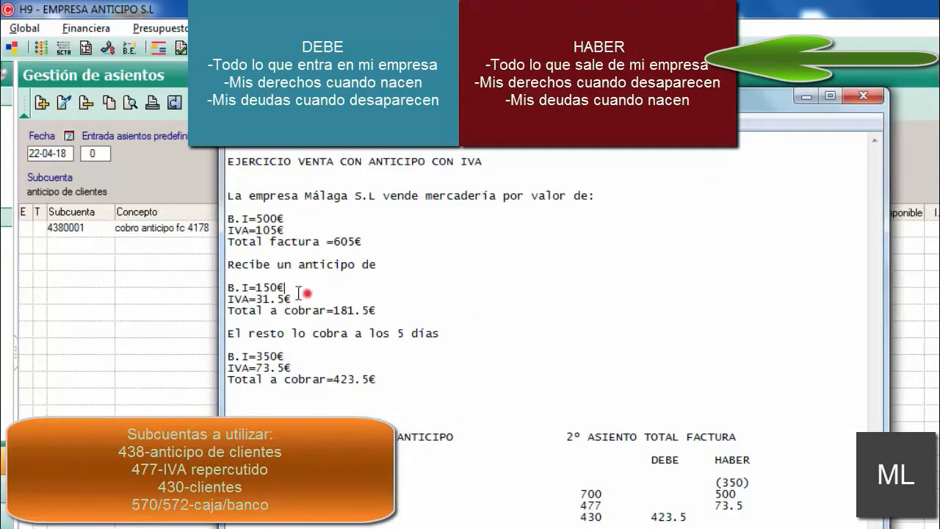
pyautogui.moveTo(302, 288); pyautogui.dragTo(218, 282)
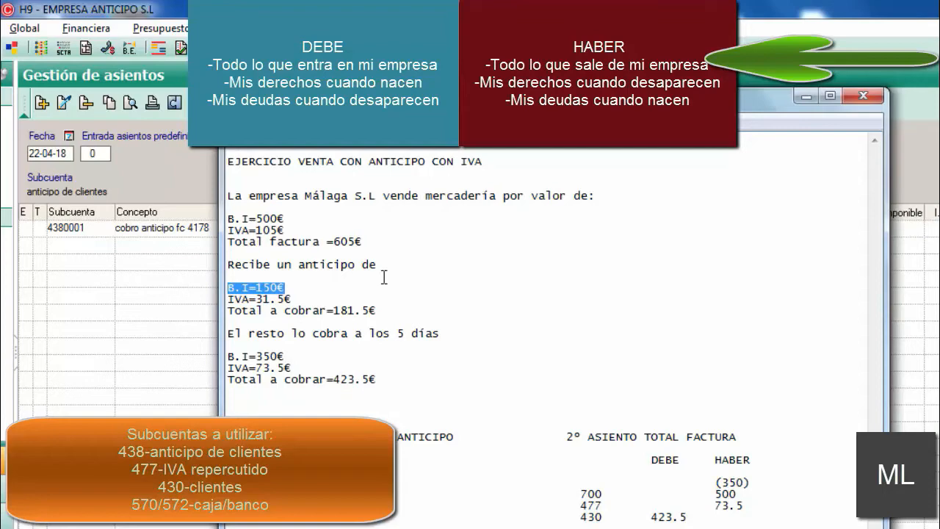
pyautogui.click(799, 95)
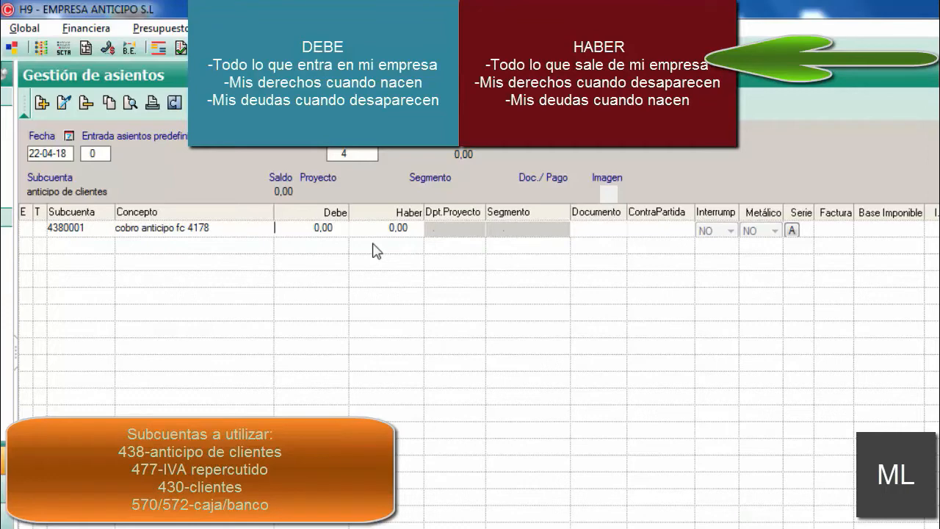
pyautogui.press('Tab')
pyautogui.write('150')
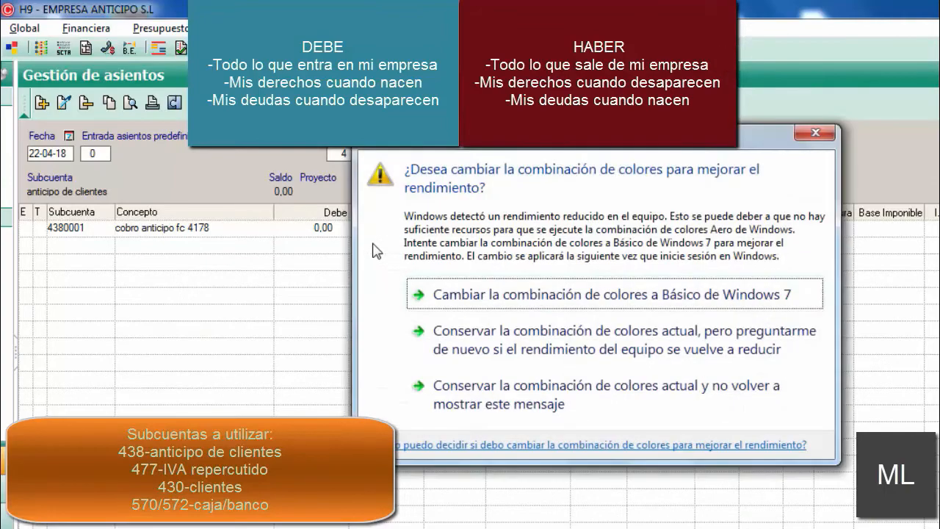
# Step: Dismiss the Windows colour scheme prompt and complete the 4380001 line with 150,00 in Haber
pyautogui.click(816, 133)
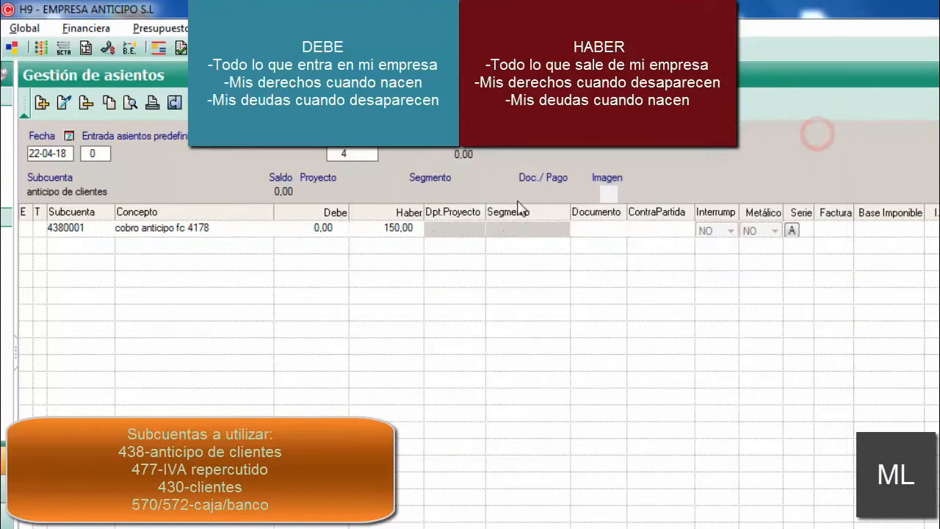
pyautogui.press('Return')
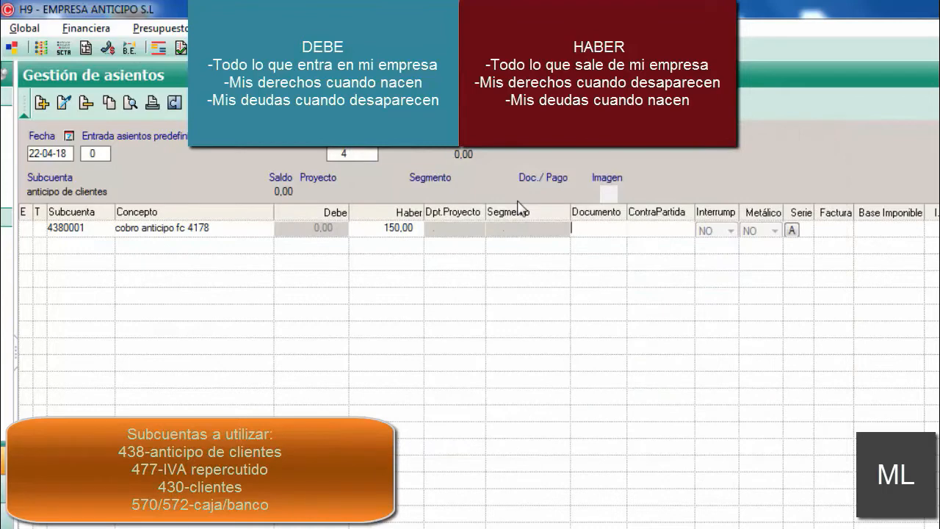
pyautogui.press('Return')
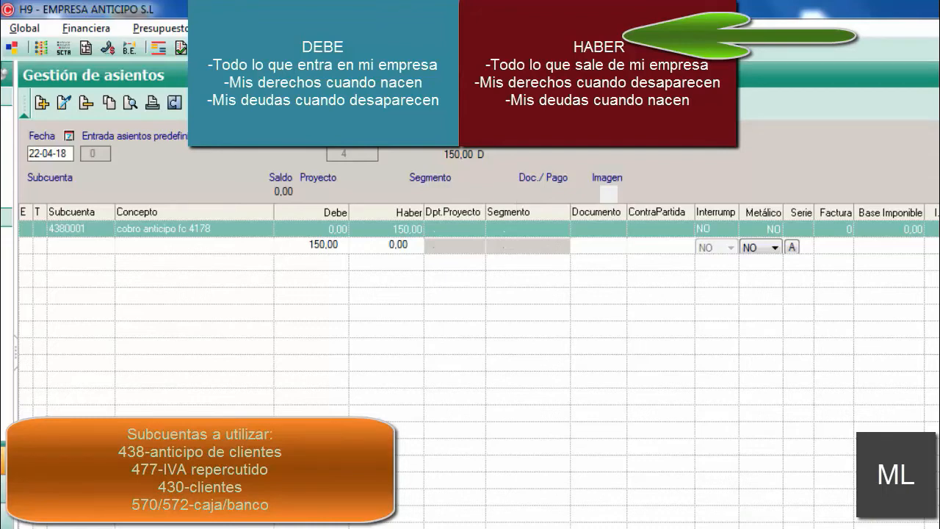
# Step: Check the IVA amount of the advance in the Notepad exercise and return to the journal entry
pyautogui.hotkey('alt', 'Tab')
pyautogui.moveTo(299, 295); pyautogui.dragTo(225, 296)
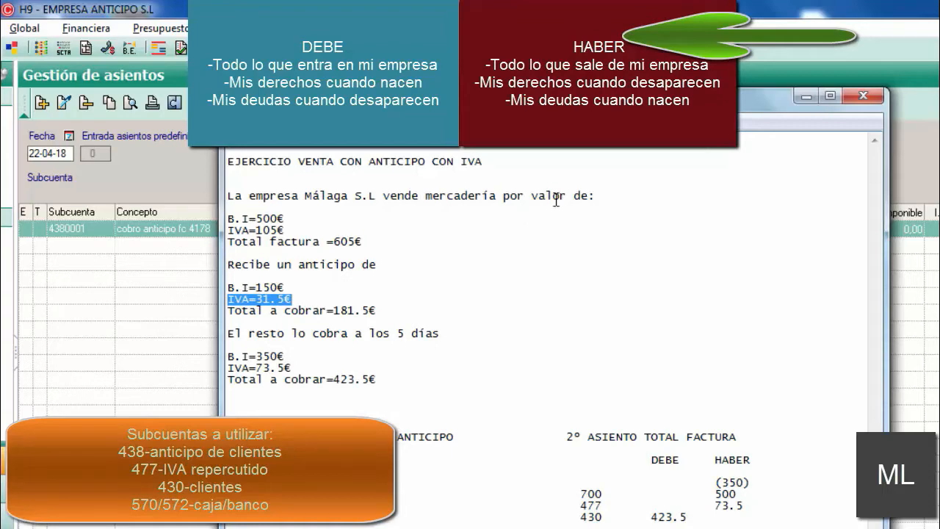
pyautogui.click(801, 98)
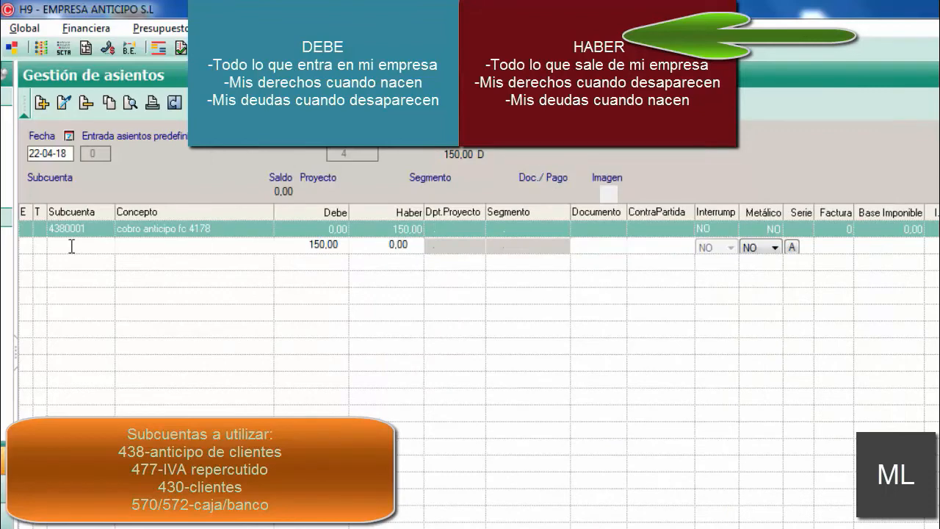
# Step: Look up the 477 subaccounts and assign 4770021 (IVA REPERCUTIDO AL 21%) to the second entry line
pyautogui.write('477')
pyautogui.press('Return')
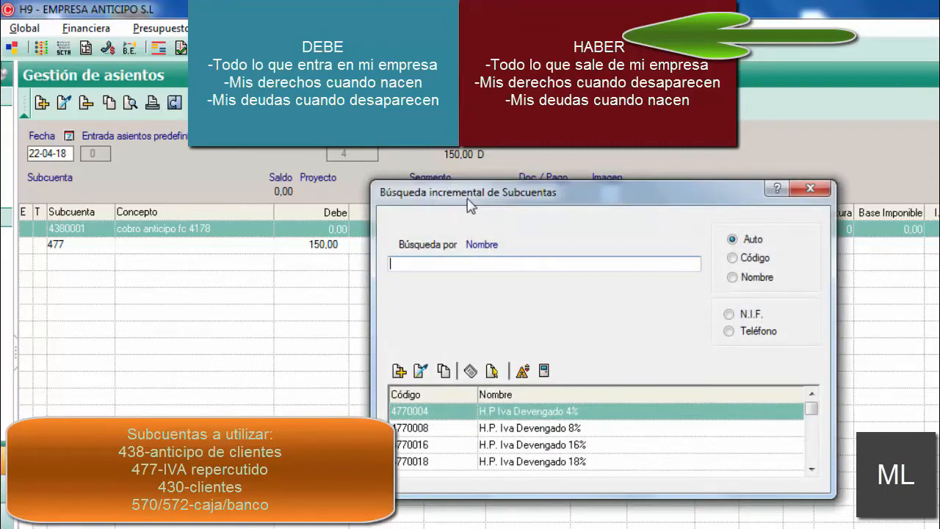
pyautogui.moveTo(494, 192); pyautogui.dragTo(294, 118)
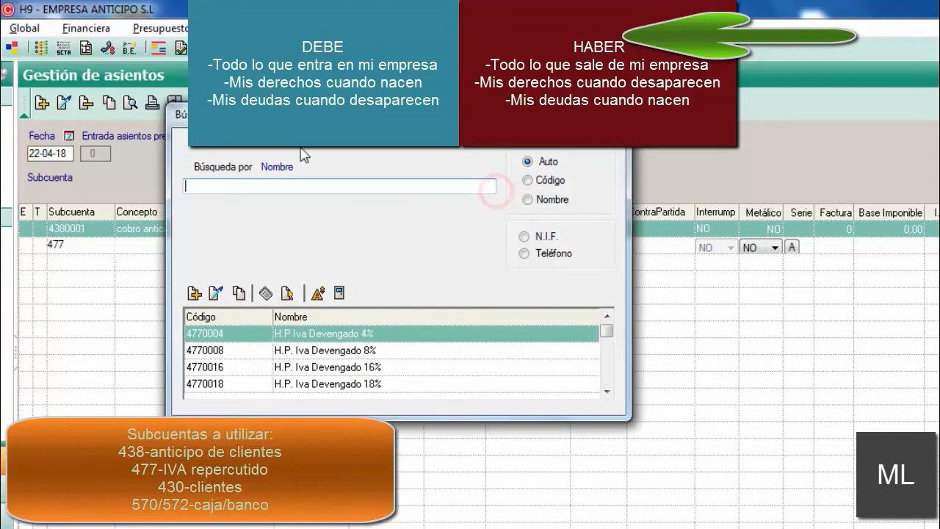
pyautogui.click(303, 334)
pyautogui.click(312, 351)
pyautogui.click(314, 366)
pyautogui.click(317, 384)
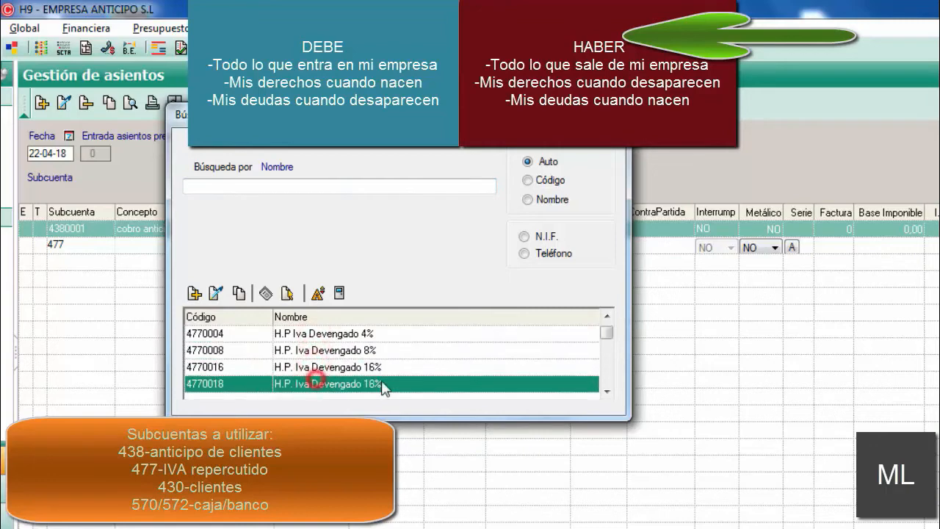
pyautogui.click(607, 391)
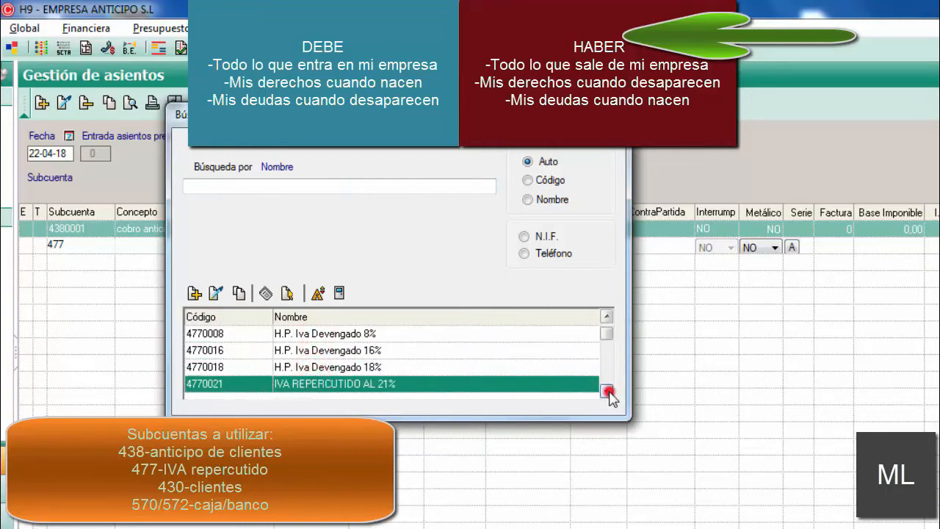
pyautogui.doubleClick(391, 387)
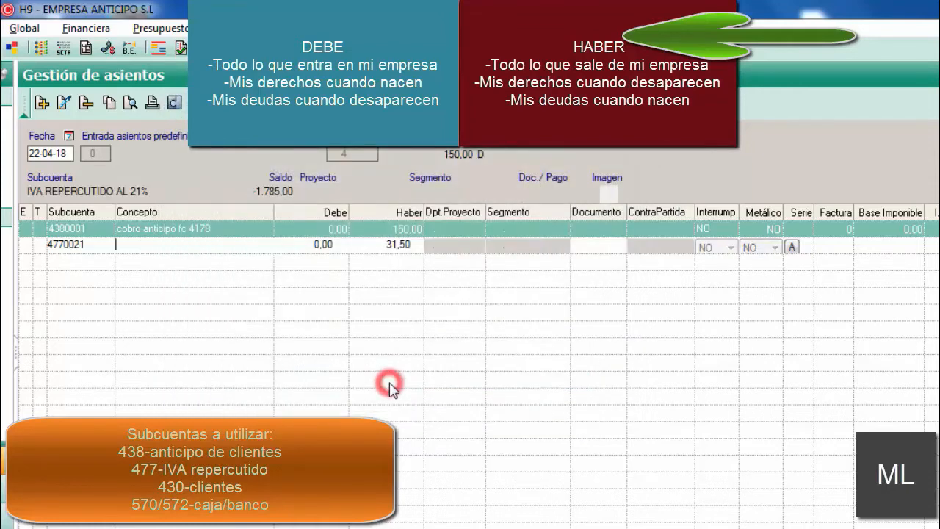
# Step: Fill the 4770021 line with the concept "cobro anticipo fc 4178" and accept 31,50 in Haber
pyautogui.press('Return')
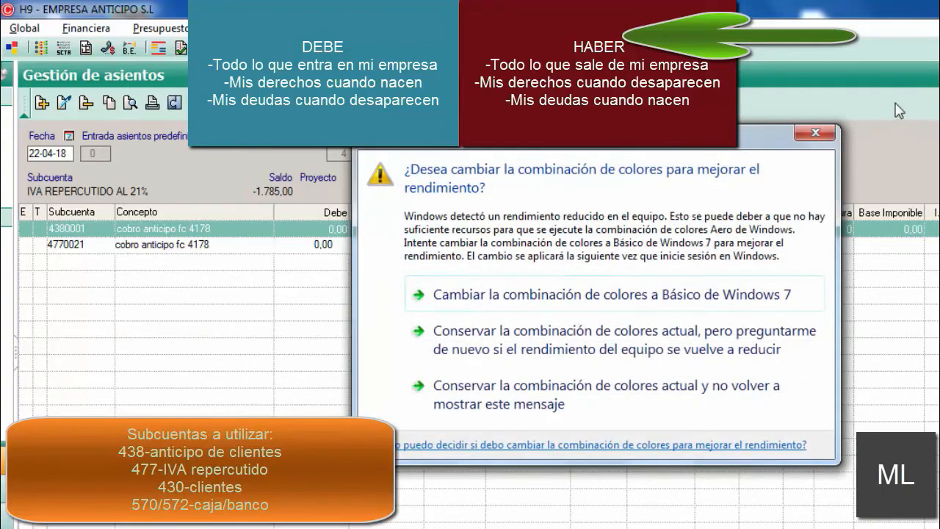
pyautogui.click(831, 136)
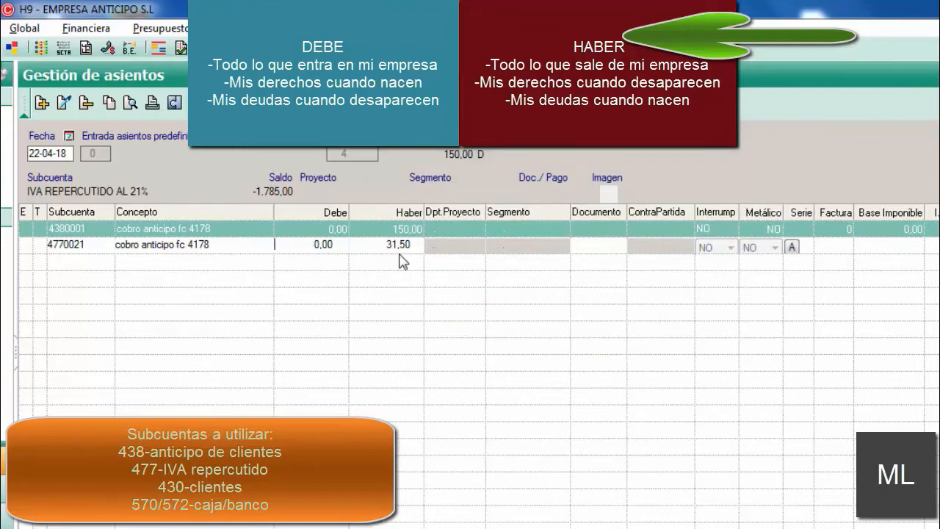
pyautogui.press('Return')
pyautogui.press('Return')
pyautogui.press('Return')
pyautogui.press('Return')
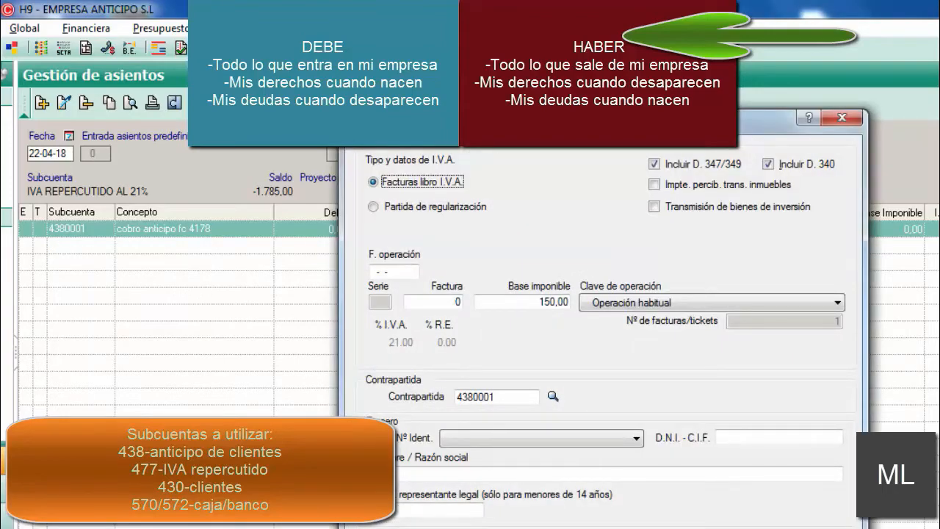
# Step: In the IVA details, exclude declaration 340, set operation date 22-04-18 and invoice 4178, and keep base 150,00 with Operación habitual
pyautogui.click(769, 164)
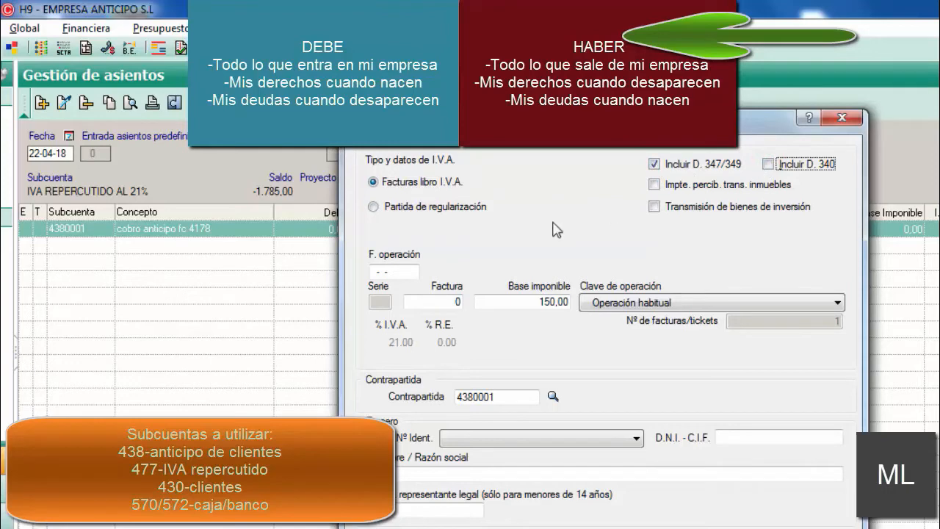
pyautogui.click(372, 271)
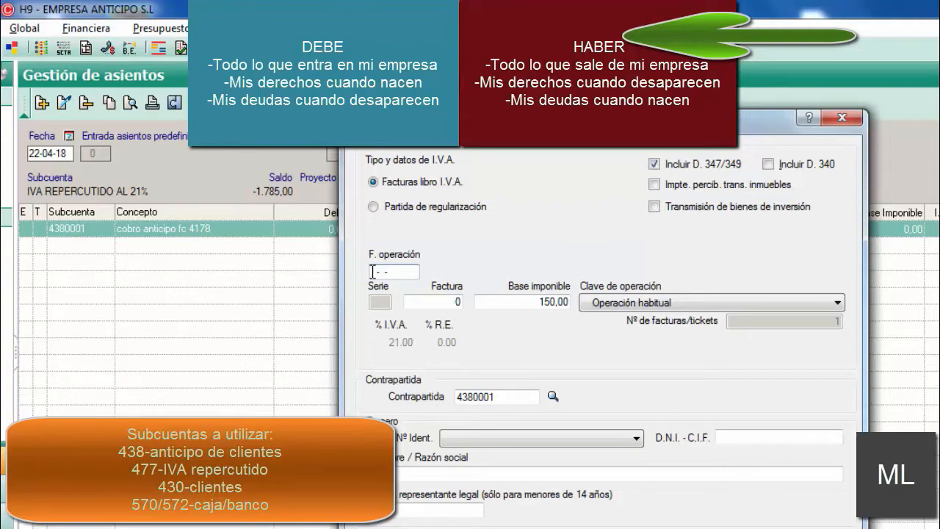
pyautogui.write('22-04-18')
pyautogui.press('Return')
pyautogui.write('4178')
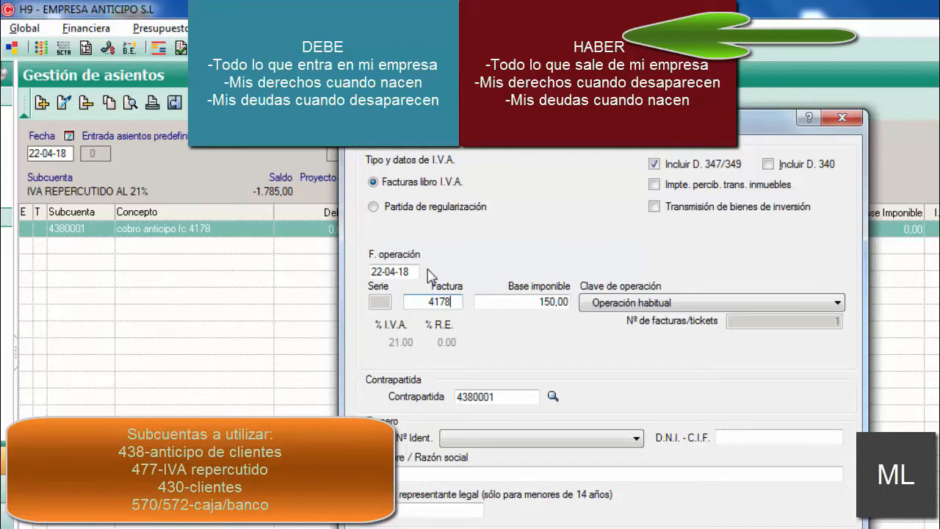
pyautogui.press('Tab')
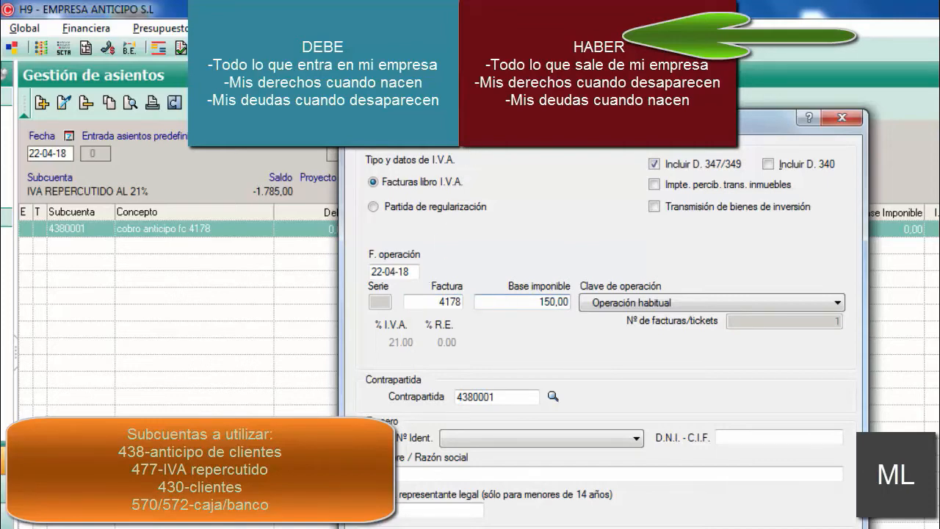
pyautogui.moveTo(482, 119); pyautogui.dragTo(577, 118)
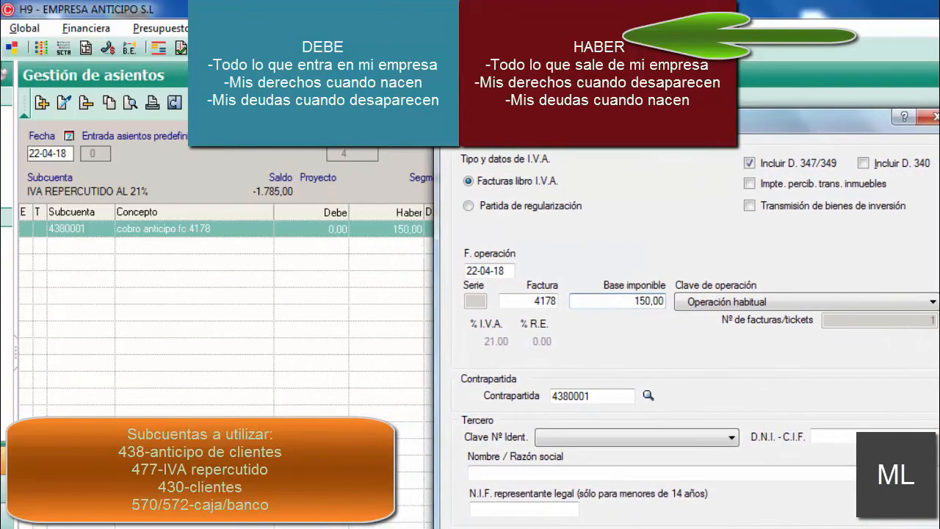
pyautogui.press('Tab')
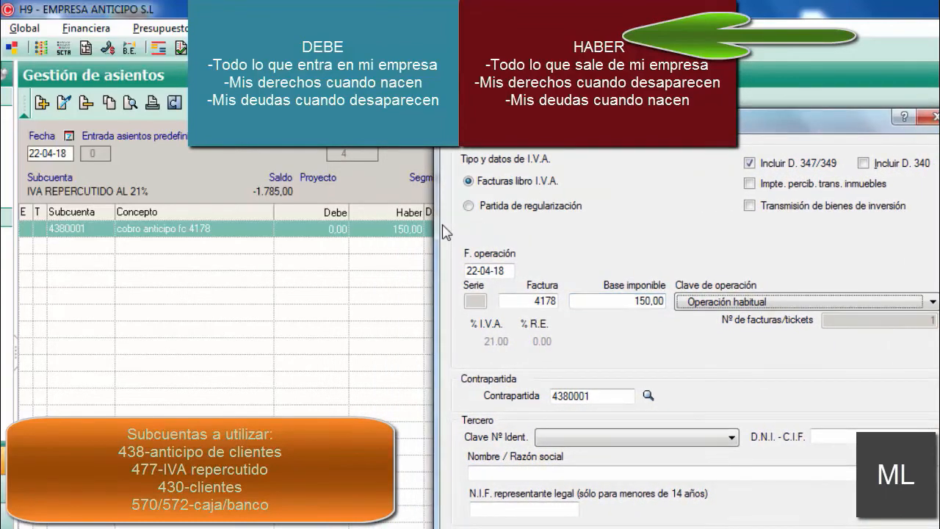
pyautogui.press('Tab')
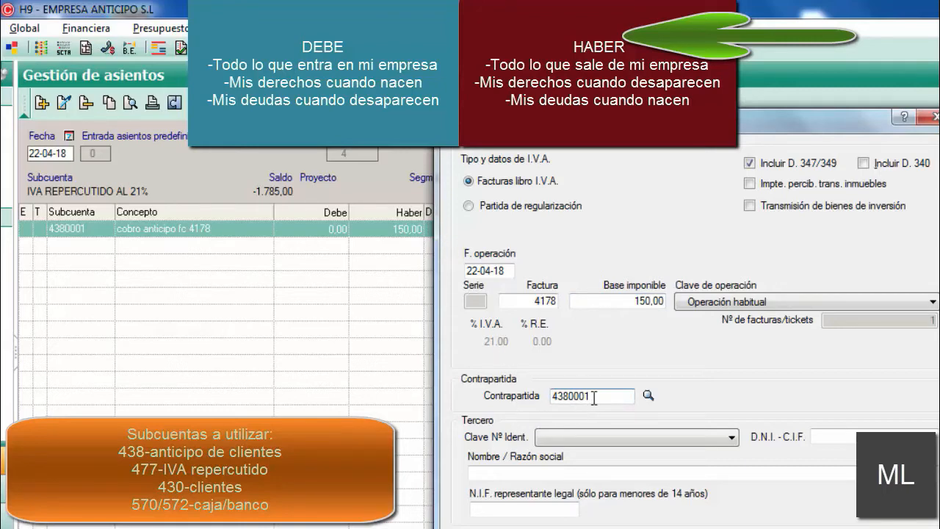
# Step: Replace the IVA record's counterpart account with 430 and look up its subaccounts
pyautogui.moveTo(594, 397); pyautogui.dragTo(526, 397)
pyautogui.press('BackSpace')
pyautogui.write('430')
pyautogui.press('Return')
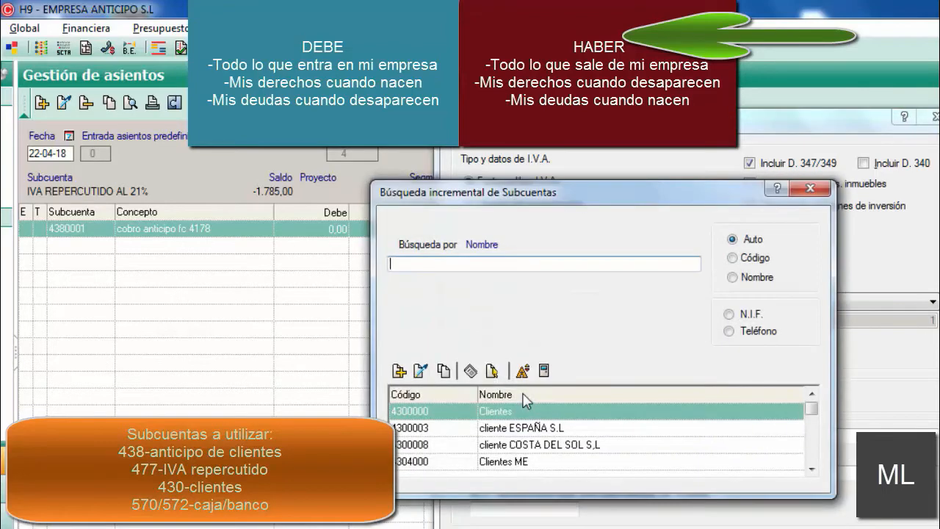
# Step: Choose 4300003 (cliente ESPAÑA S.L) as the counterpart and accept the IVA details
pyautogui.click(506, 427)
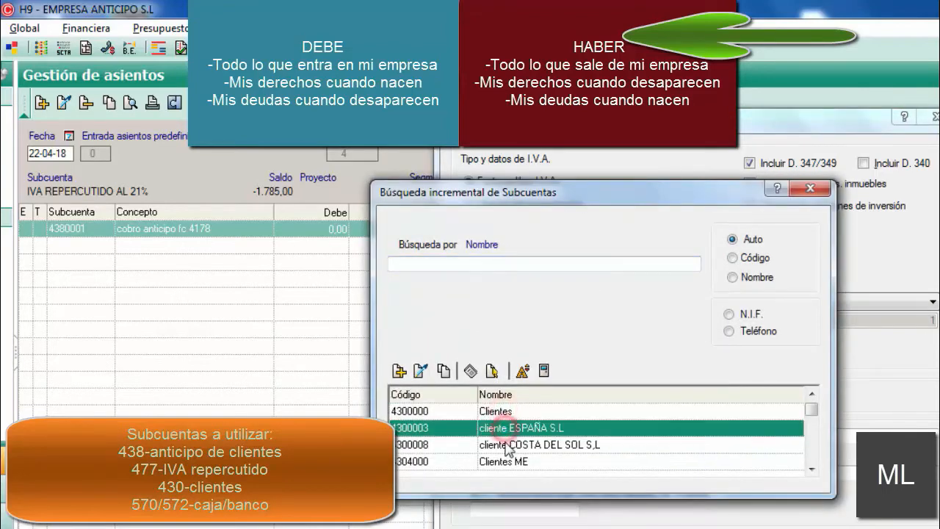
pyautogui.click(504, 444)
pyautogui.click(501, 461)
pyautogui.click(507, 444)
pyautogui.click(504, 428)
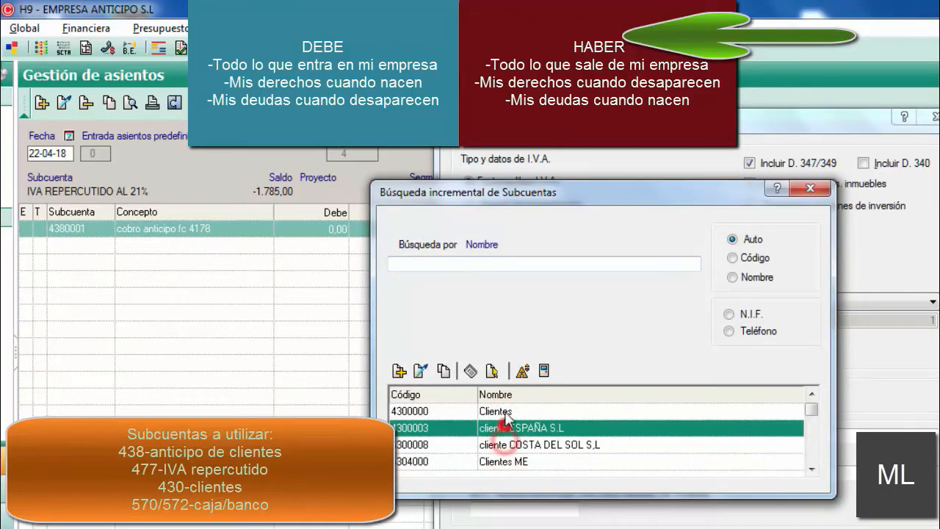
pyautogui.click(497, 411)
pyautogui.click(498, 427)
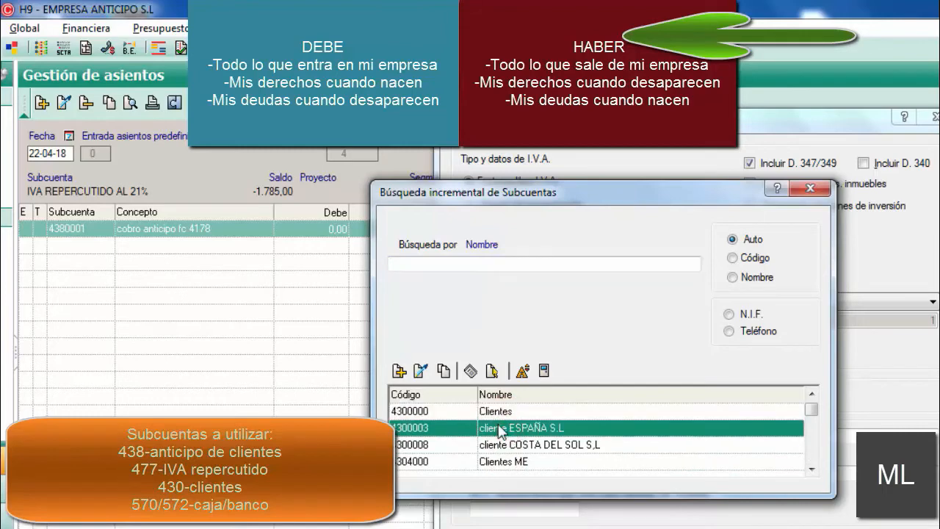
pyautogui.doubleClick(541, 430)
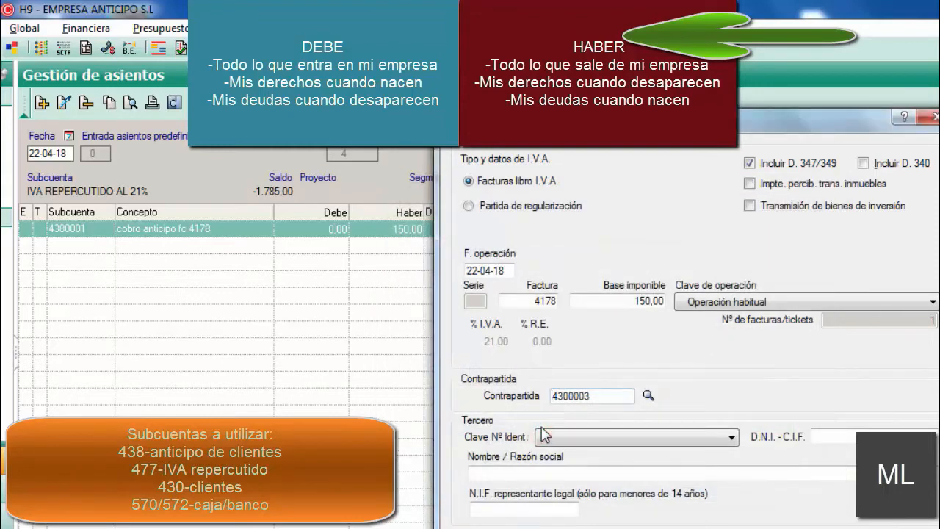
pyautogui.click(646, 527)
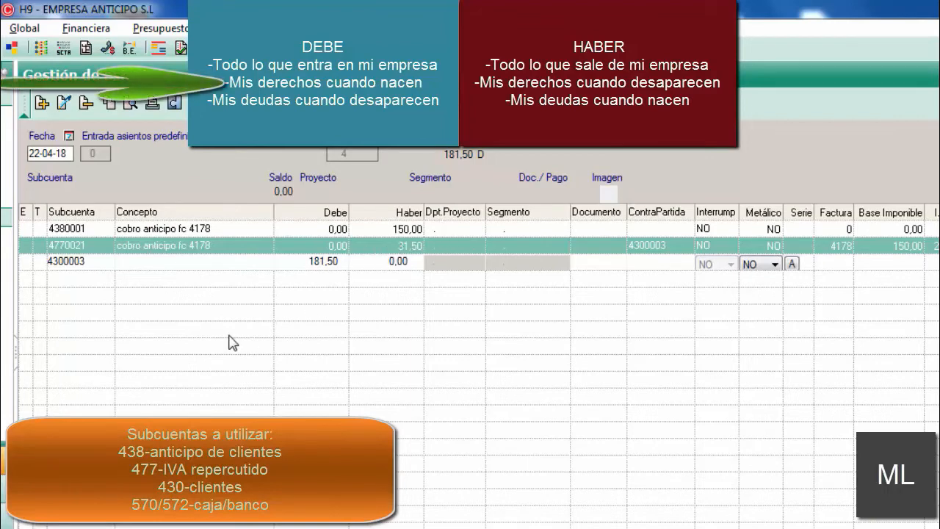
# Step: Complete the 4300003 line with the concept "cobro anticipo fc 4178" and 181,50 in Debe, dismissing the Windows colour scheme prompt
pyautogui.press('Return')
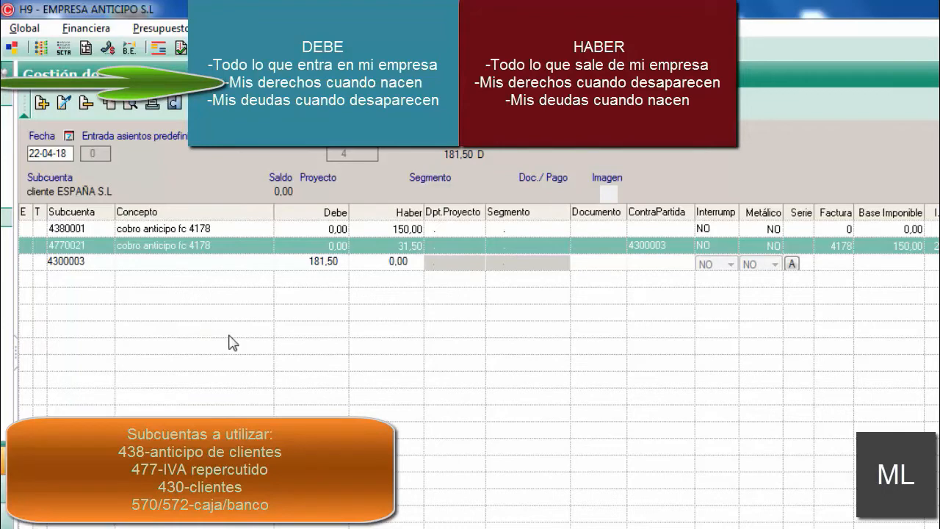
pyautogui.press('Return')
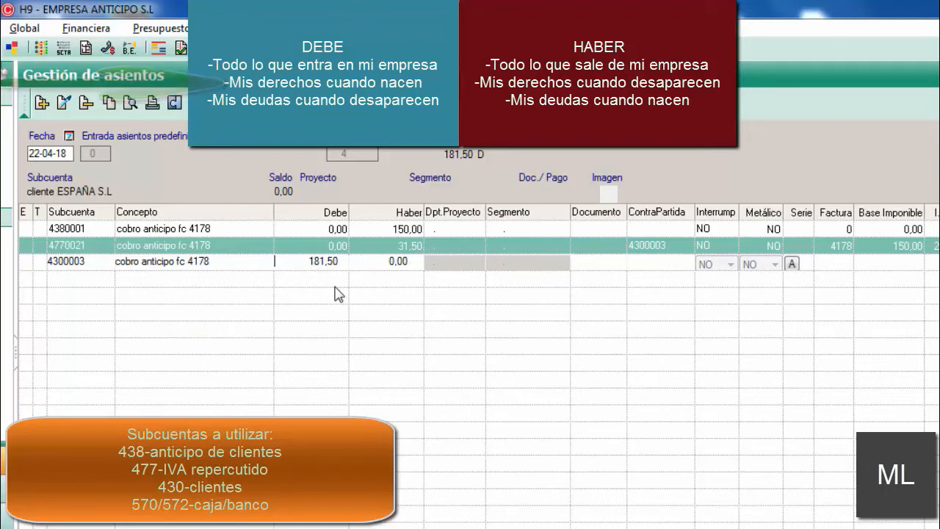
pyautogui.press('Return')
pyautogui.press('Return')
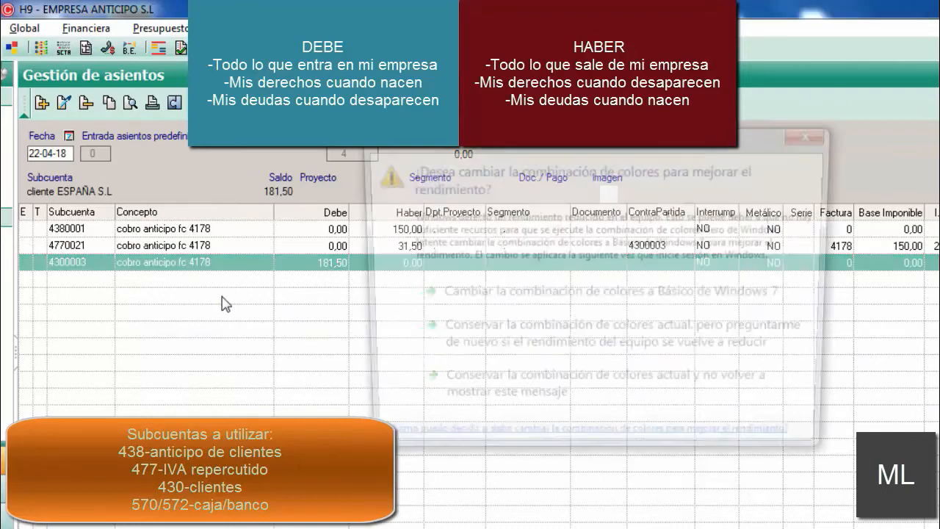
pyautogui.click(814, 133)
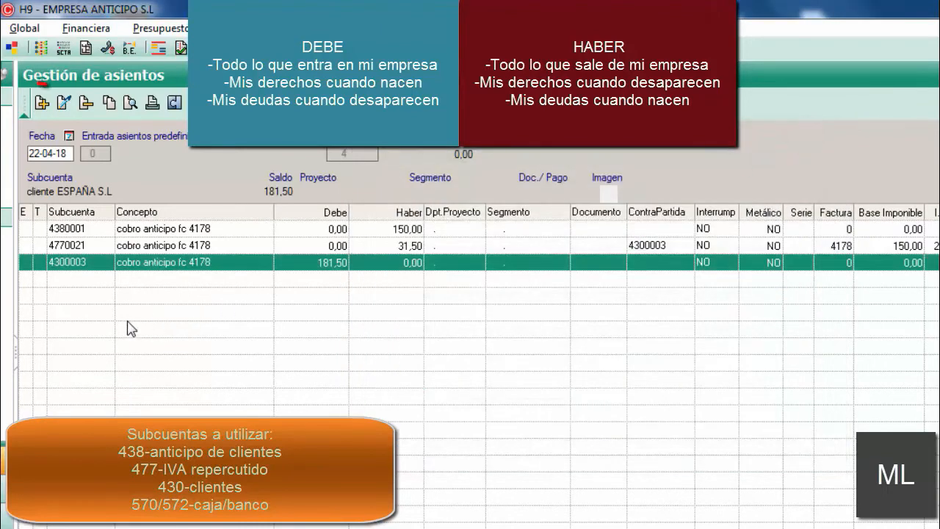
# Step: Add a fourth line to the entry for subaccount 4300003 (cliente ESPAÑA S.L) with the concept "cobro anticipo fc 4178"
pyautogui.click(39, 105)
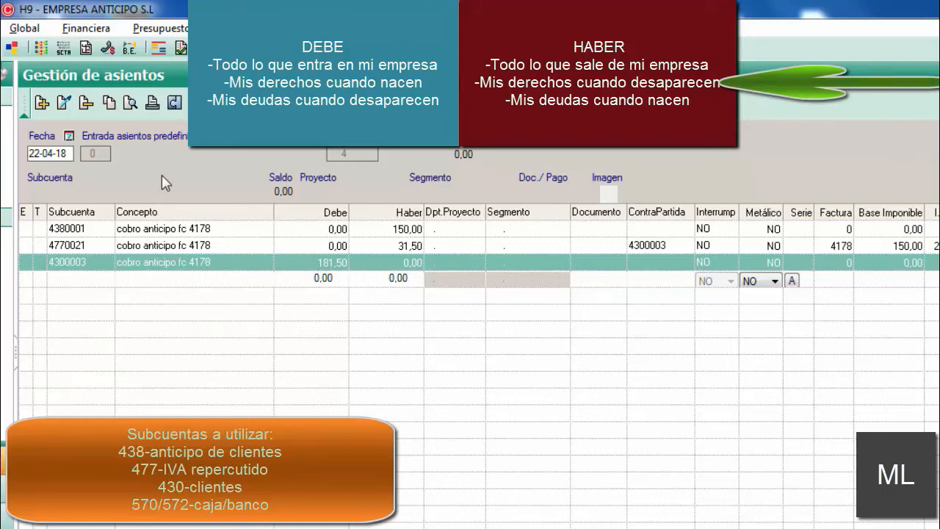
pyautogui.write('430')
pyautogui.press('Return')
pyautogui.moveTo(570, 189); pyautogui.dragTo(340, 132)
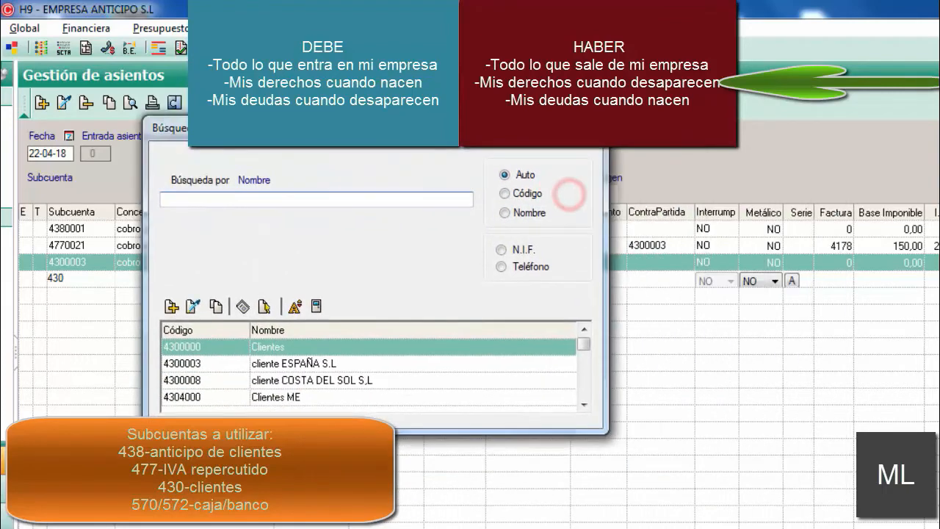
pyautogui.click(299, 363)
pyautogui.click(298, 378)
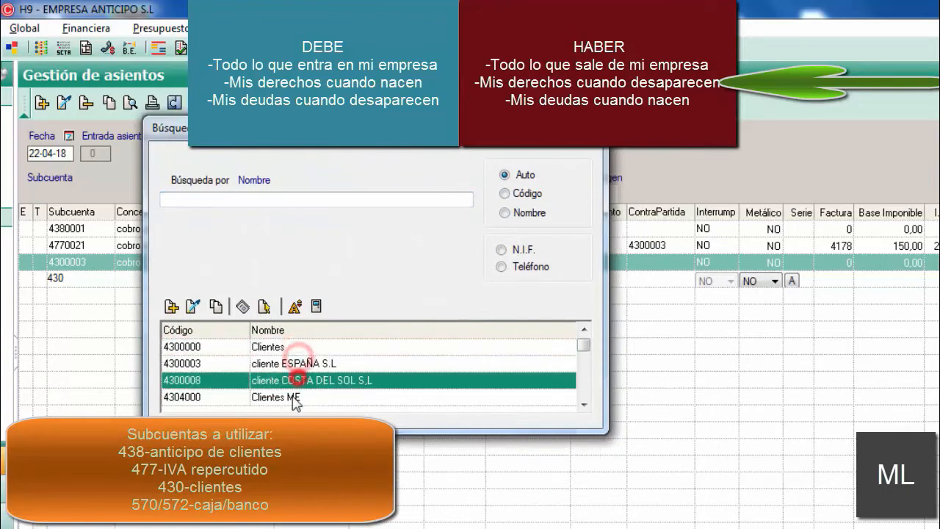
pyautogui.click(294, 362)
pyautogui.click(337, 363)
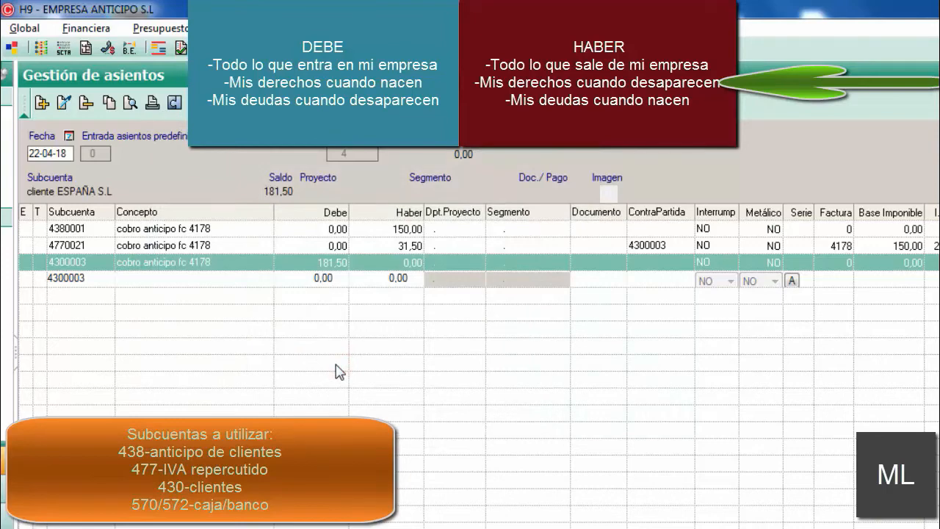
pyautogui.press('Return')
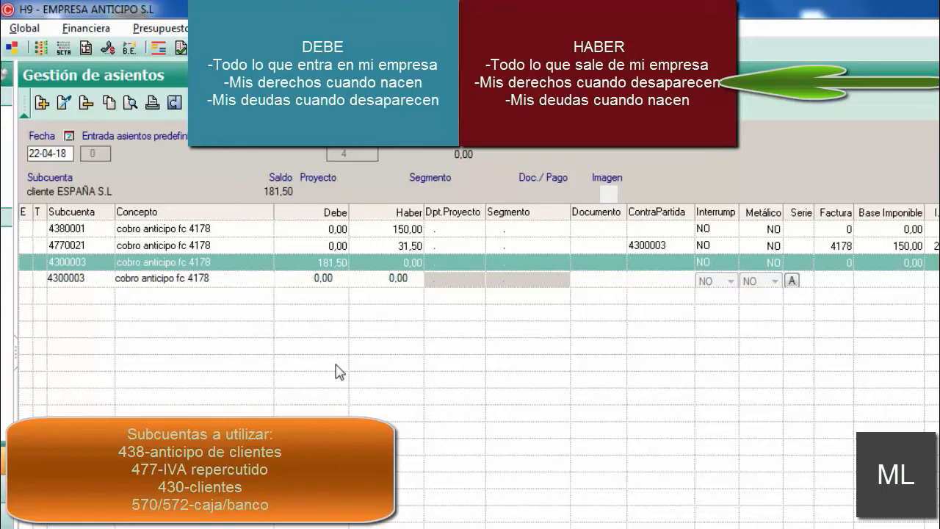
# Step: Set 181,50 in Haber on the fourth line, for subaccount 4300003, and accept the line
pyautogui.click(363, 276)
pyautogui.write('181,50')
pyautogui.click(816, 133)
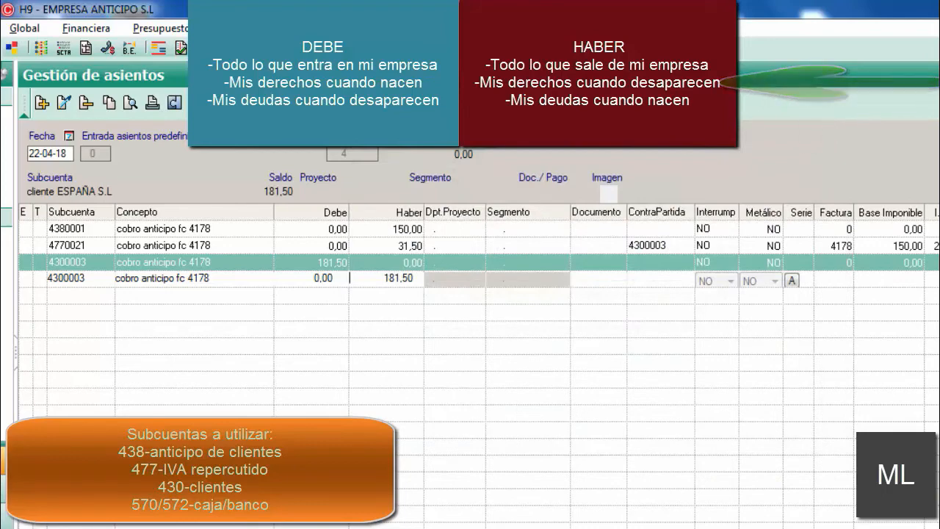
pyautogui.press('Return')
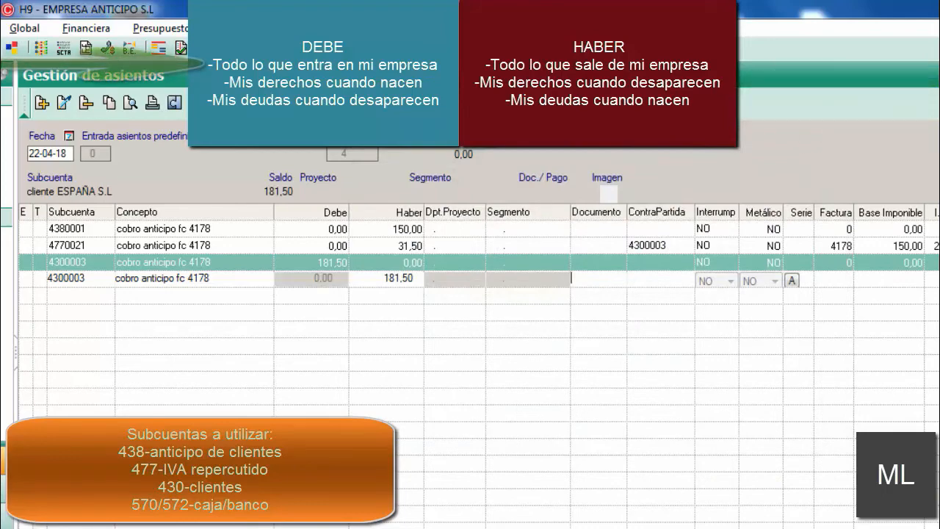
pyautogui.press('Return')
pyautogui.press('Return')
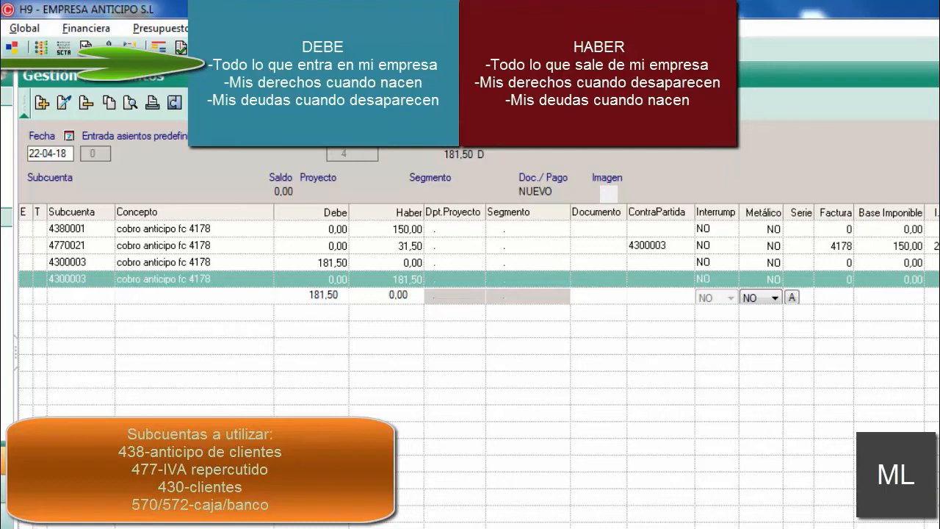
# Step: Enter account 572 on the fifth line of the entry and look up its subaccounts
pyautogui.write('572')
pyautogui.press('Return')
pyautogui.moveTo(581, 194); pyautogui.dragTo(398, 99)
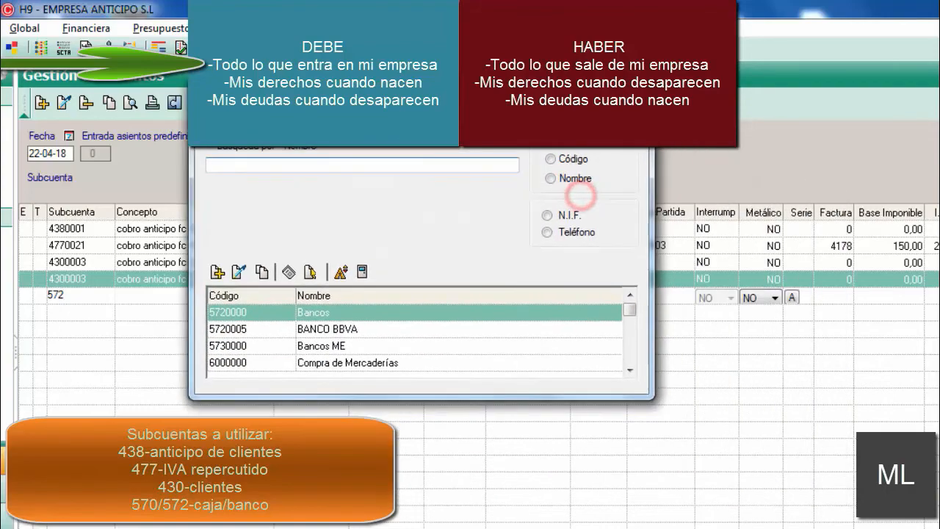
# Step: Choose 5720005 (BANCO BBVA) as the subaccount for the fifth line
pyautogui.click(330, 312)
pyautogui.press('Down')
pyautogui.press('Down')
pyautogui.press('Down')
pyautogui.press('Up')
pyautogui.press('Up')
pyautogui.press('Up')
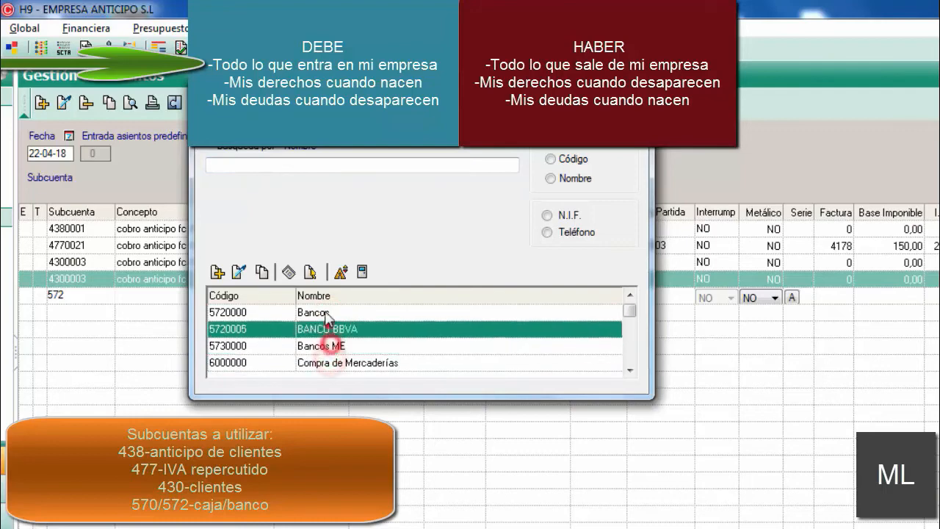
pyautogui.press('Down')
pyautogui.press('Down')
pyautogui.press('Down')
pyautogui.press('Up')
pyautogui.press('Up')
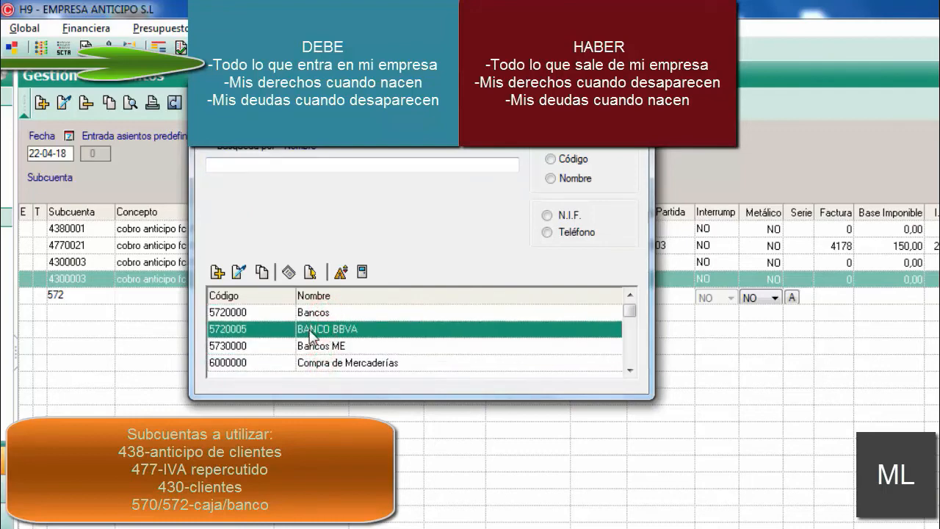
pyautogui.click(307, 313)
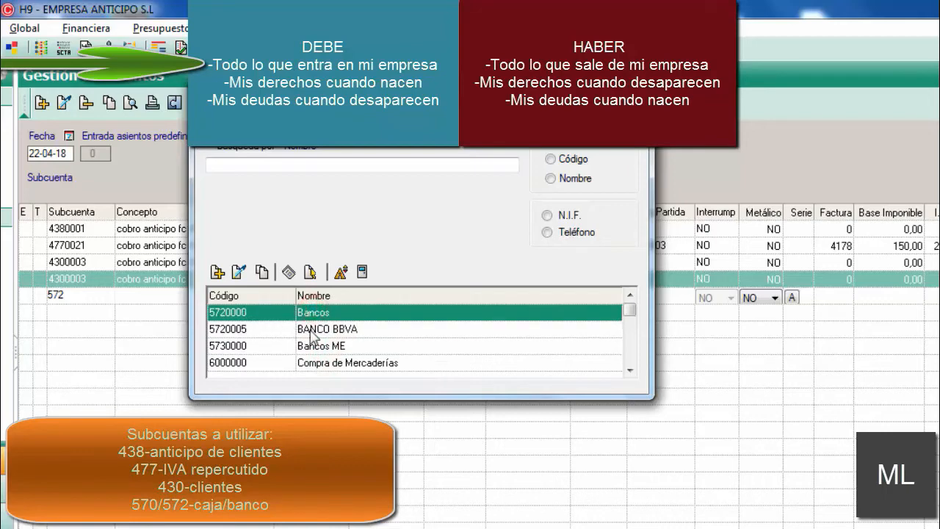
pyautogui.click(314, 329)
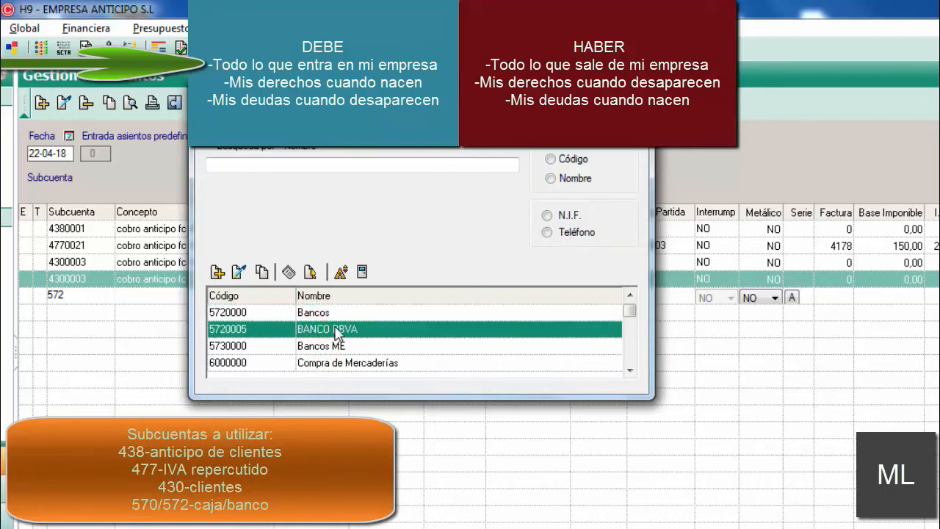
pyautogui.doubleClick(336, 330)
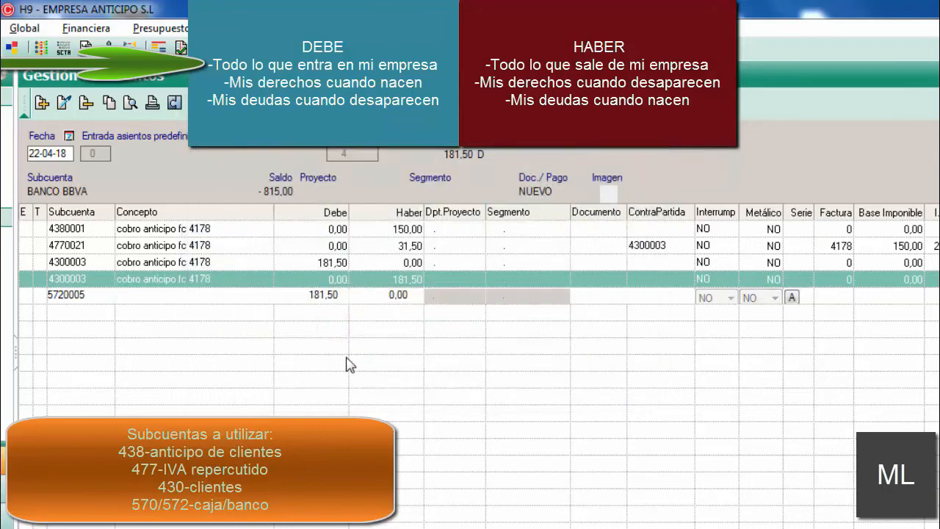
# Step: Complete the 5720005 line with the concept "cobro anticipo fc 4178" and 181,50 in Debe
pyautogui.press('Return')
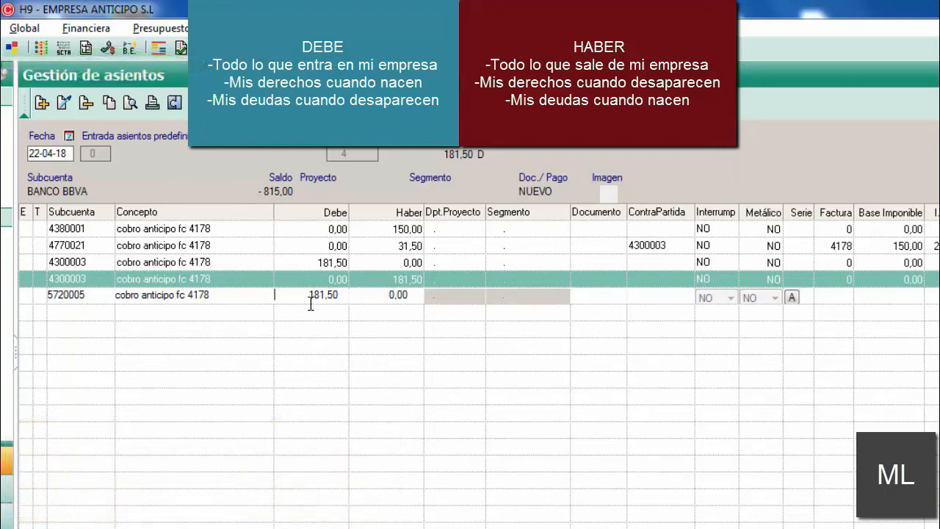
pyautogui.press('Return')
pyautogui.press('Return')
pyautogui.press('Return')
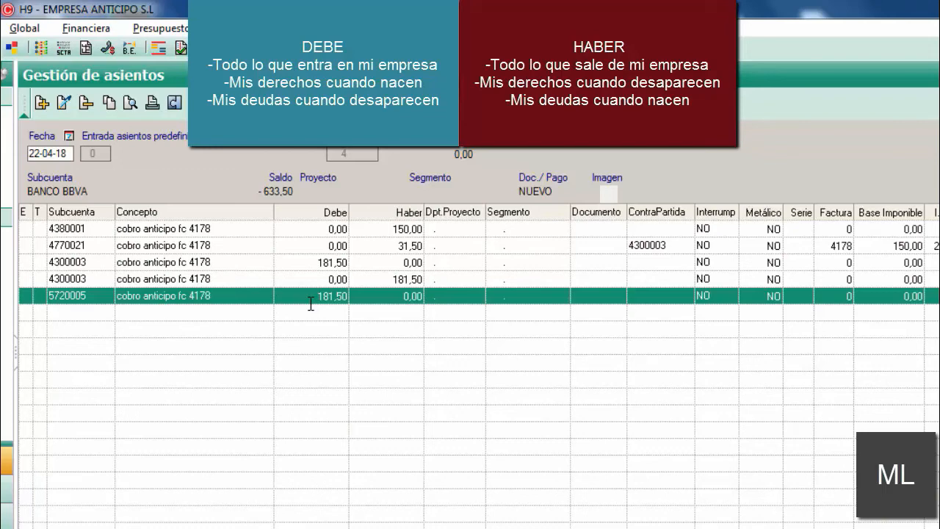
# Step: Switch to the exercise text and examine the amounts still due after the advance and the accounts of the advance entry
pyautogui.click(468, 528)
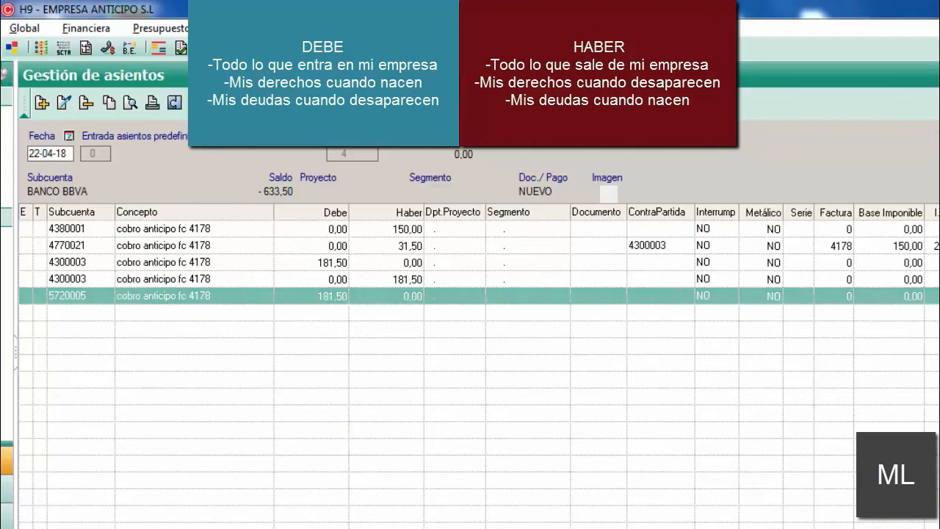
pyautogui.click(392, 486)
pyautogui.click(437, 371)
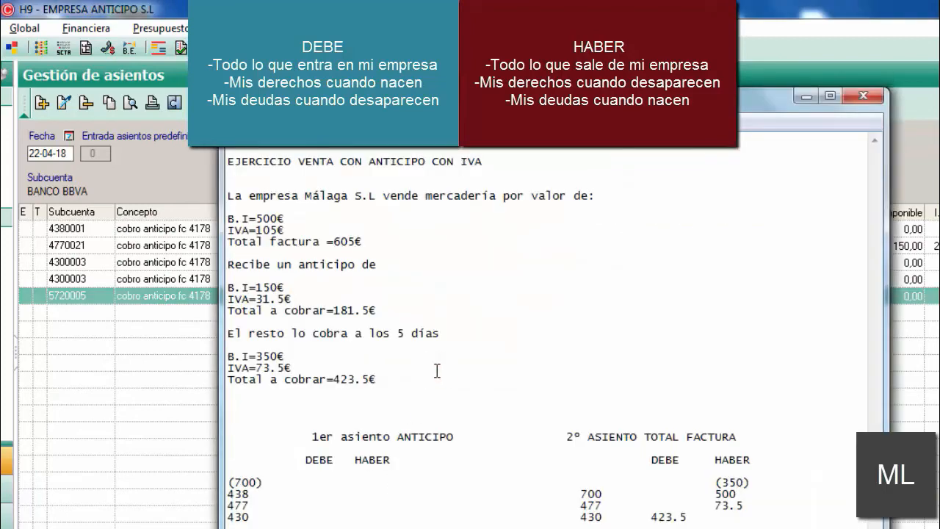
pyautogui.moveTo(433, 372); pyautogui.dragTo(223, 357)
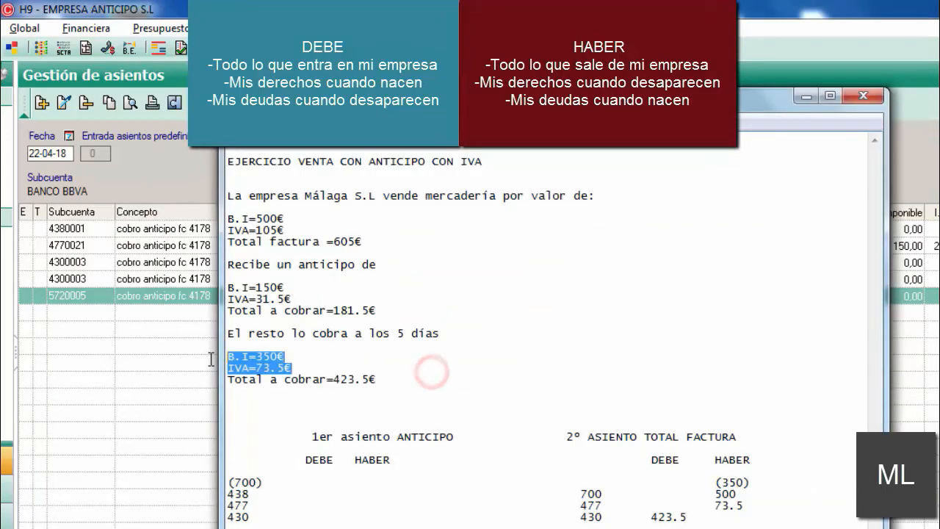
pyautogui.moveTo(392, 371); pyautogui.dragTo(223, 357)
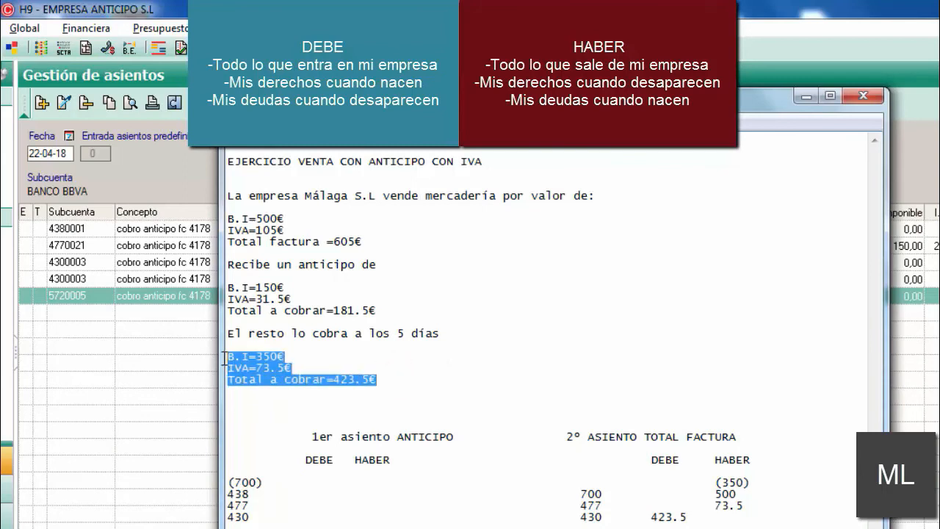
pyautogui.click(398, 373)
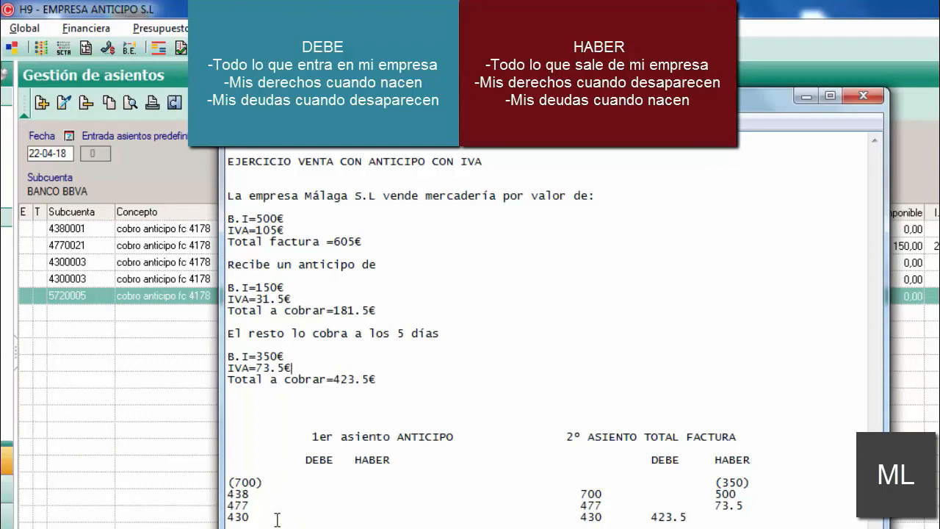
pyautogui.moveTo(251, 492); pyautogui.dragTo(229, 493)
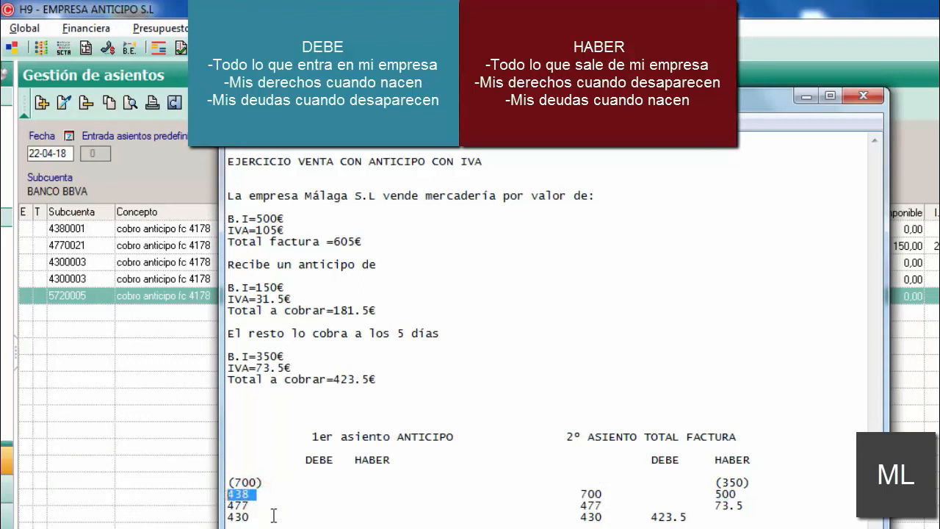